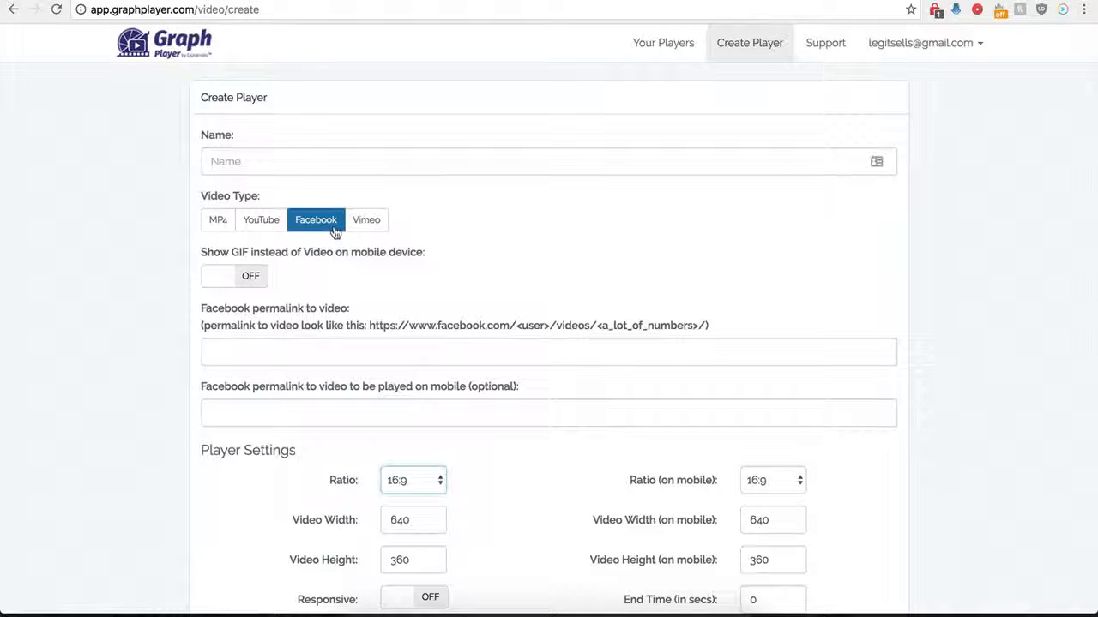
Name the new player "Demo Name" and choose Facebook as its video type
scroll(194, 373, "down", 1)
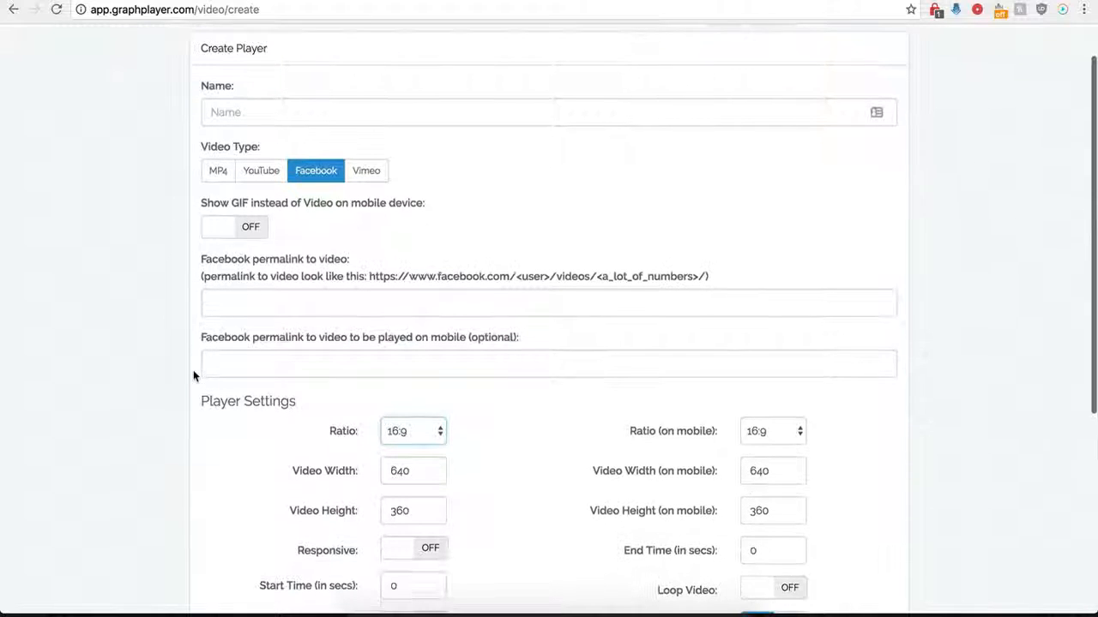
left_click(297, 110)
type("Demo Name")
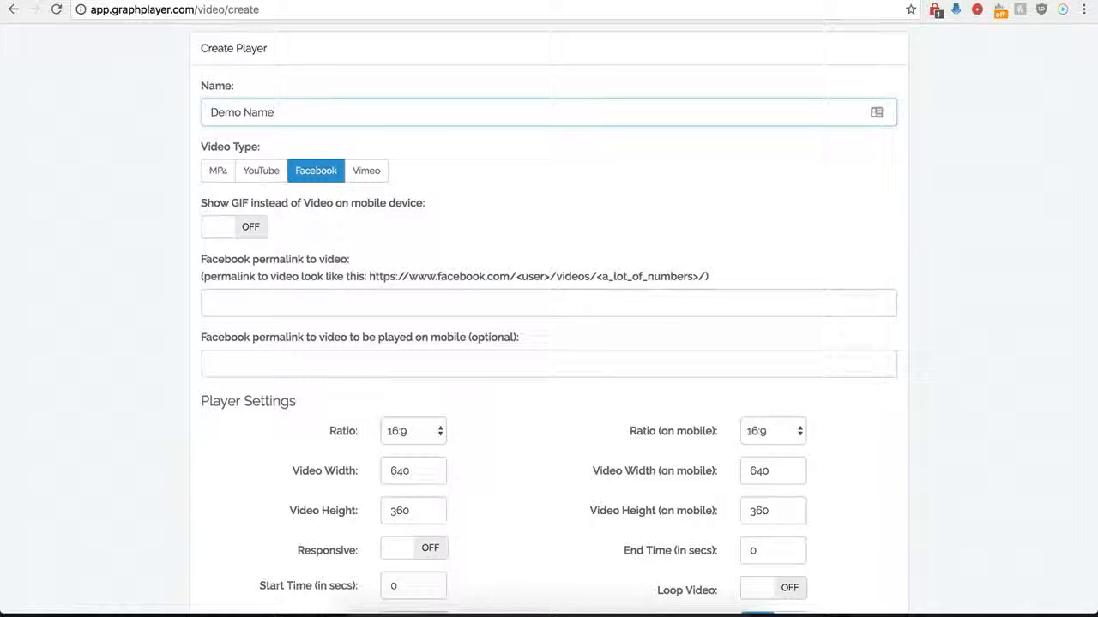
left_click(297, 182)
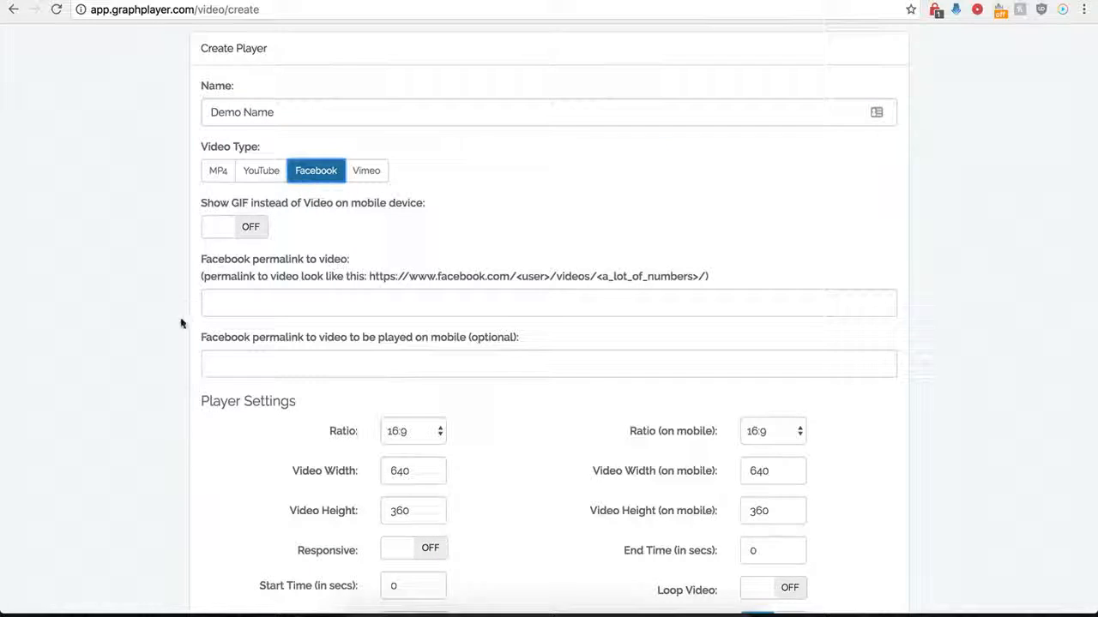
Copy the web address of the INSIDER dessert "Creative Cakes" video on Facebook and paste it as the player's Facebook video permalink
scroll(214, 282, "down", 1)
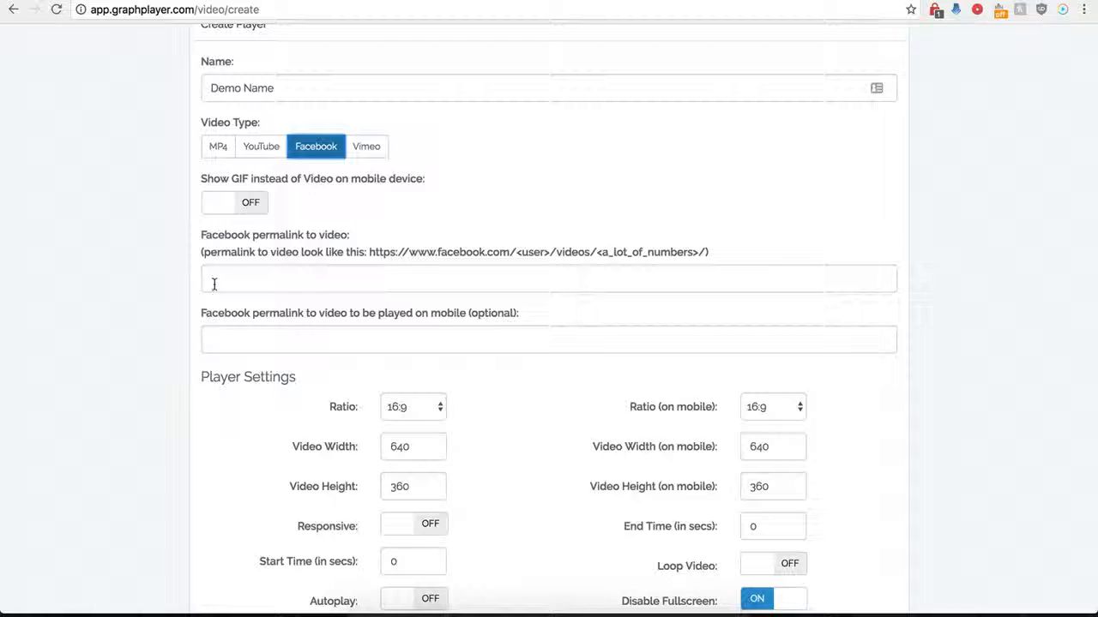
left_click(213, 284)
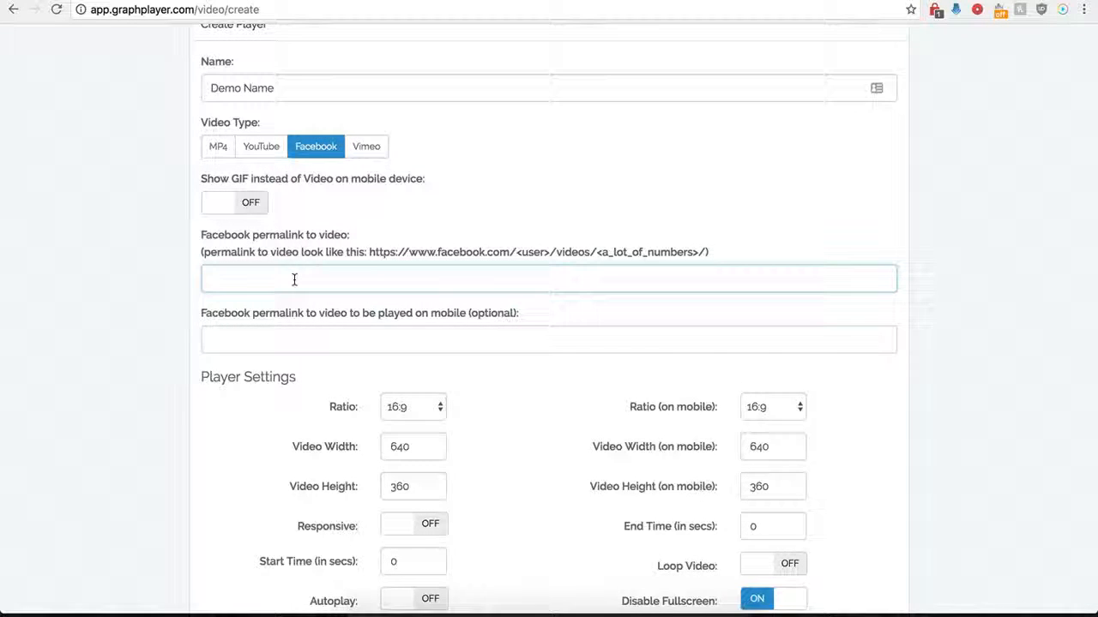
left_click(758, 1)
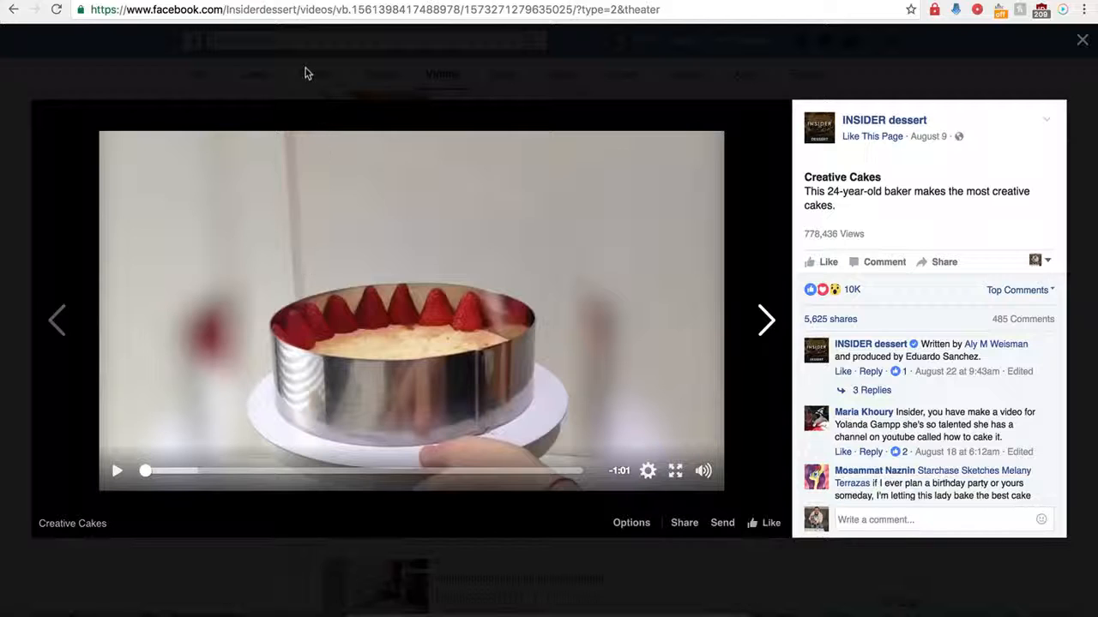
left_click(322, 13)
key("super+c")
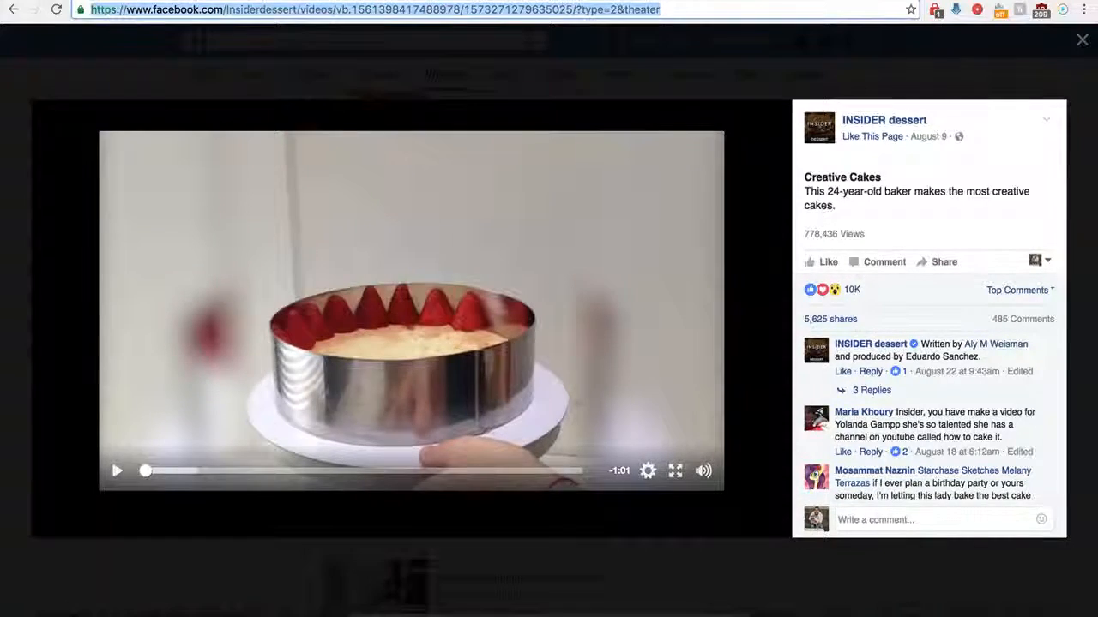
left_click(231, 1)
key("super+v")
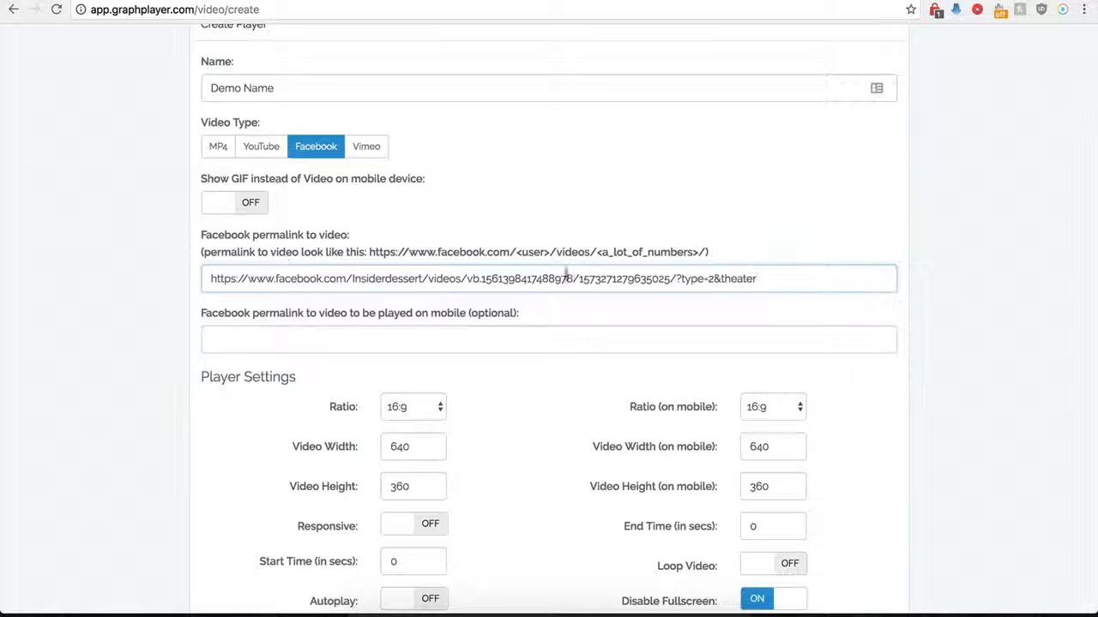
Remove the trailing "?type=2&theater" from the Facebook video permalink
left_click_drag(777, 279, 680, 281)
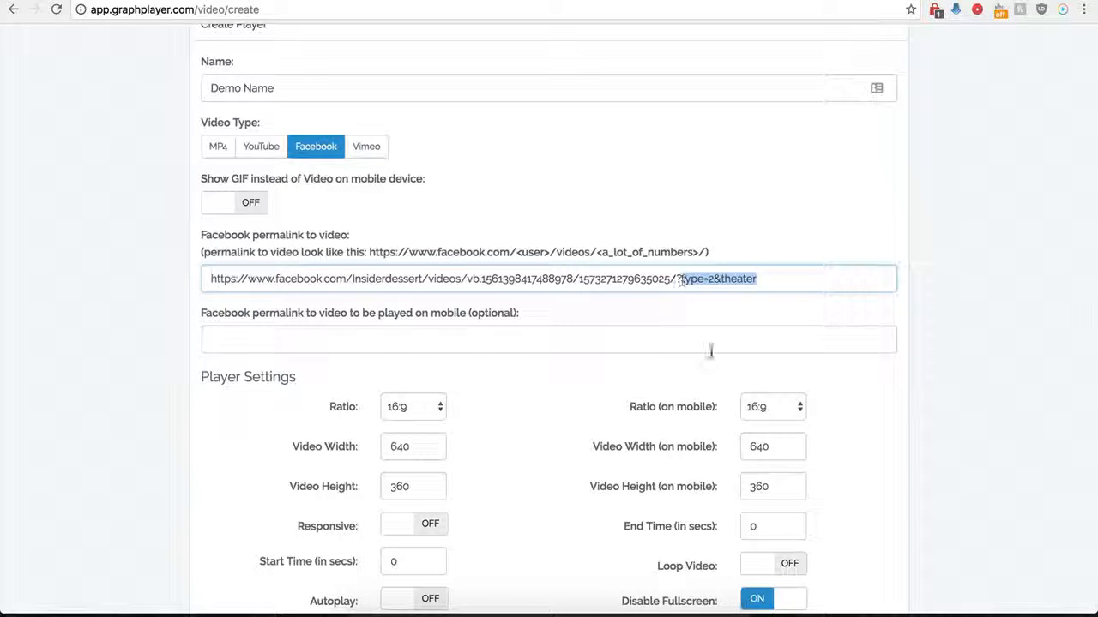
key("BackSpace")
key("BackSpace")
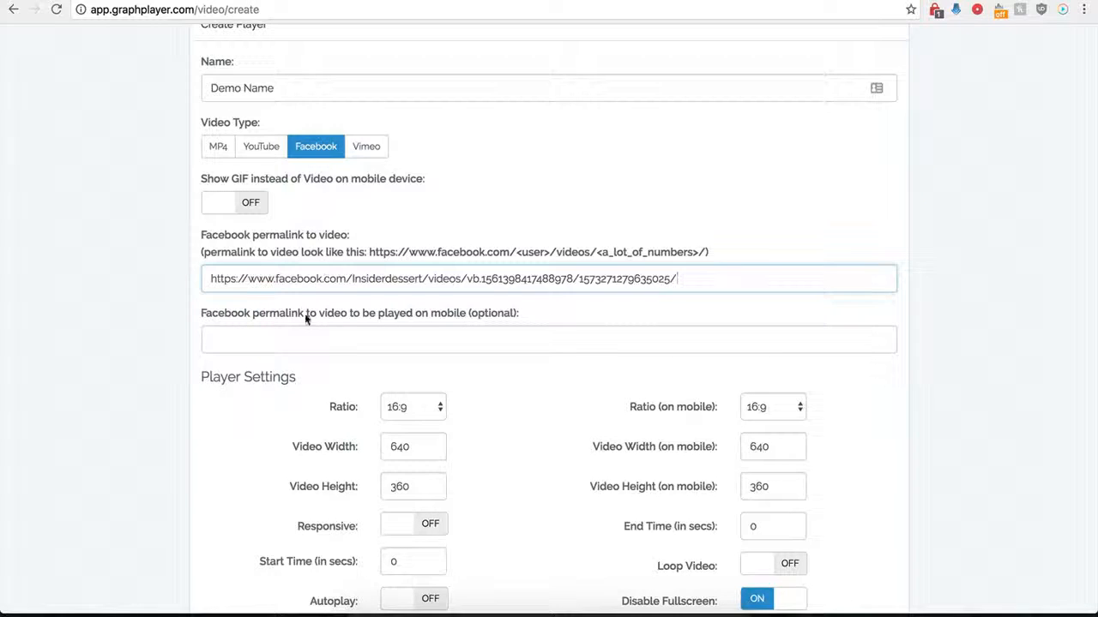
left_click(274, 343)
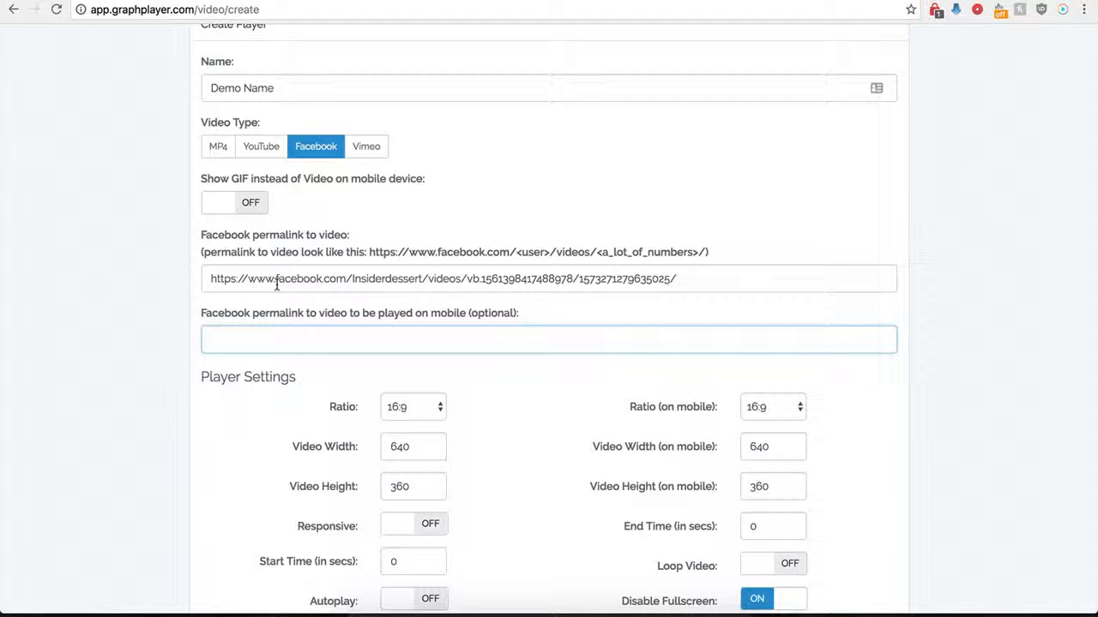
left_click_drag(312, 278, 481, 278)
key("Tab")
left_click_drag(236, 279, 486, 277)
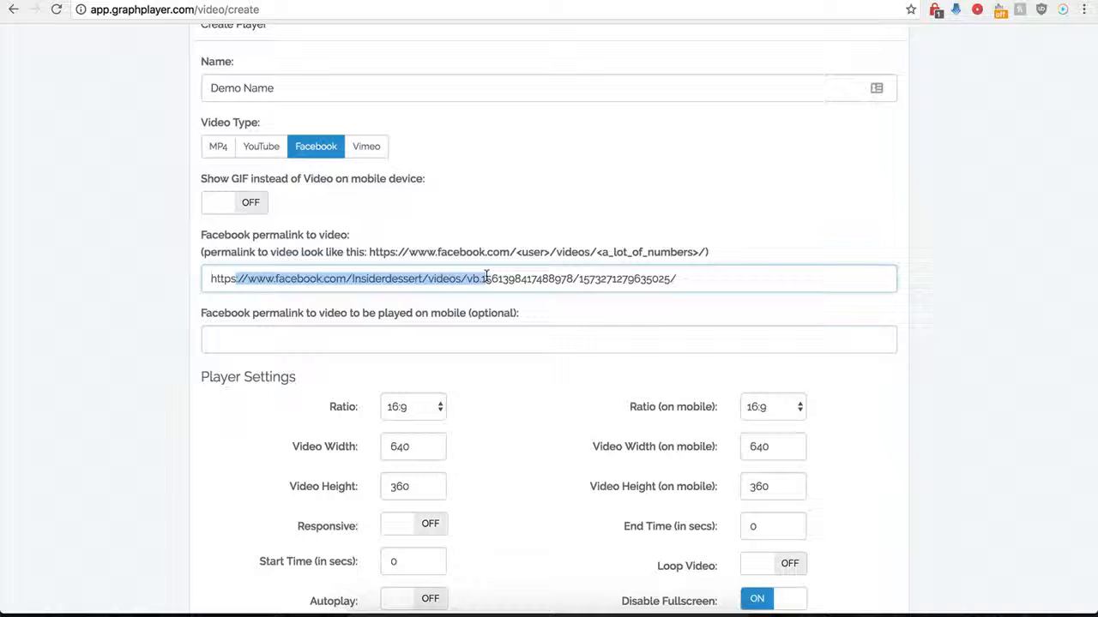
key("Tab")
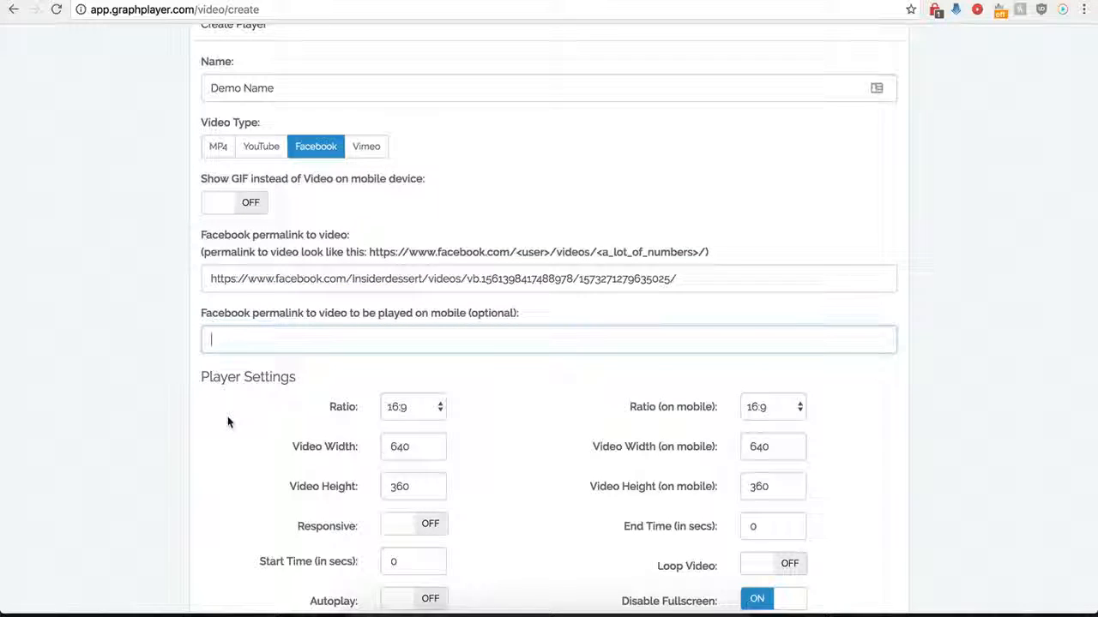
Look through the available aspect ratio options for the desktop and mobile players
scroll(227, 416, "down", 1)
scroll(227, 420, "down", 3)
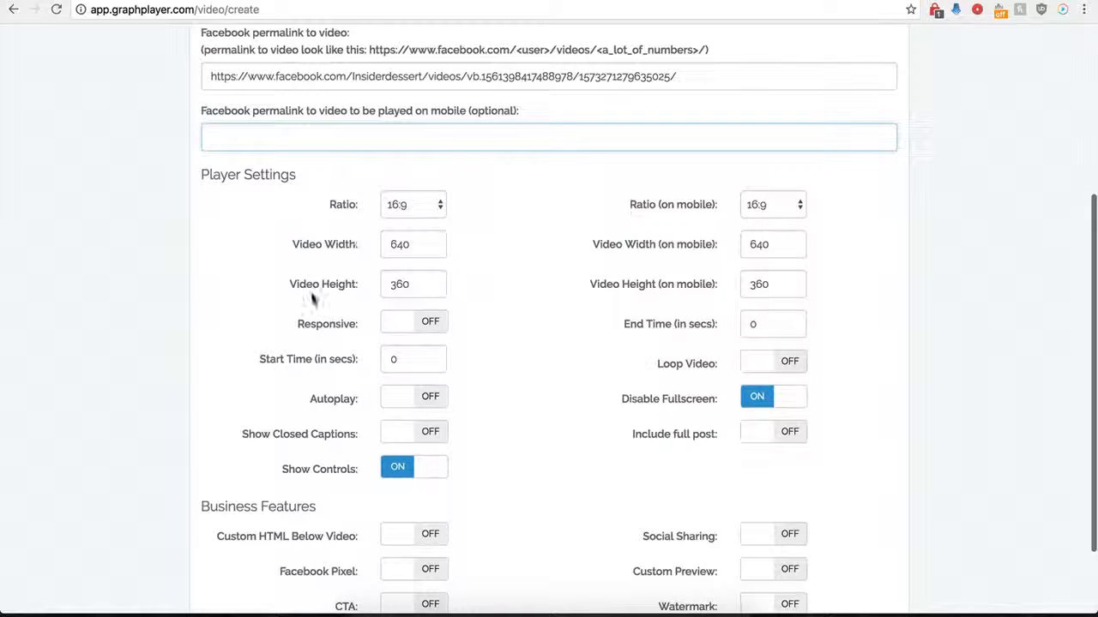
left_click(432, 207)
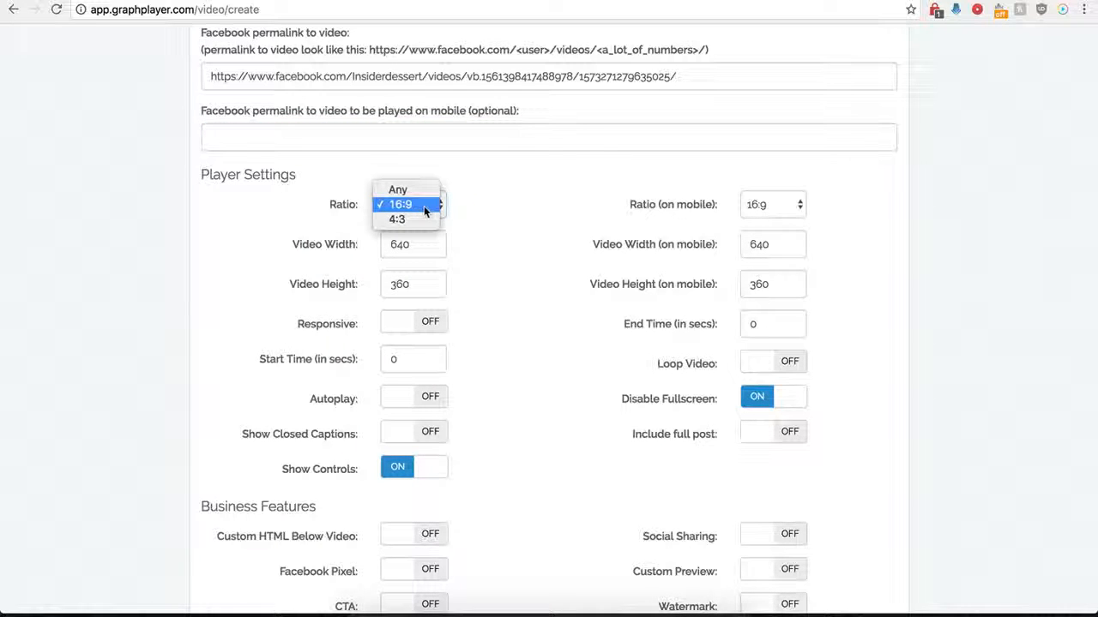
left_click(458, 211)
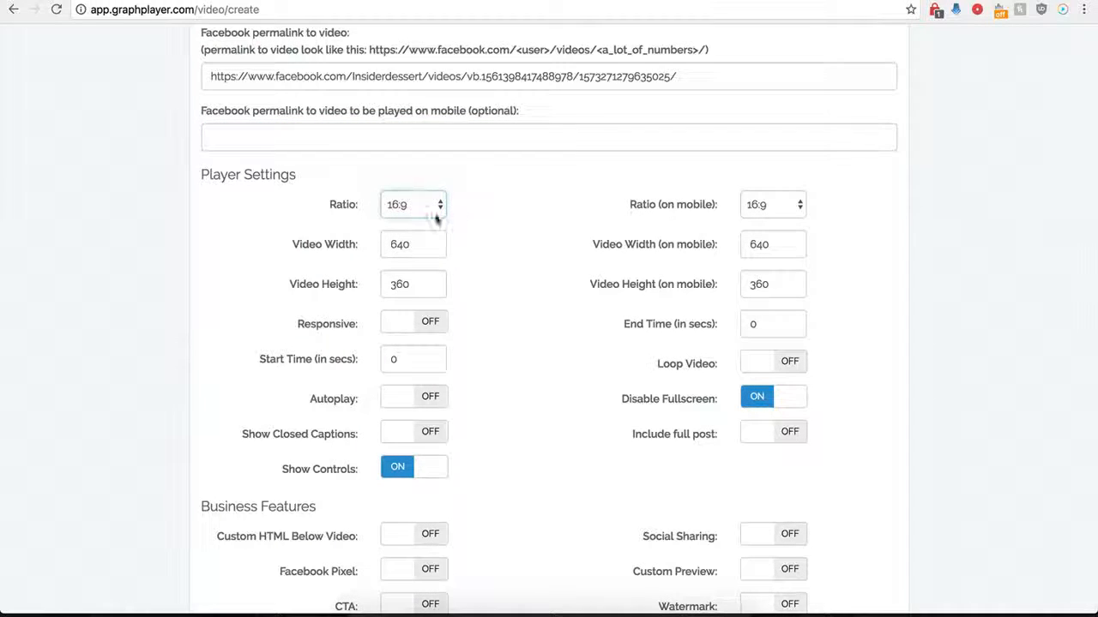
left_click(782, 214)
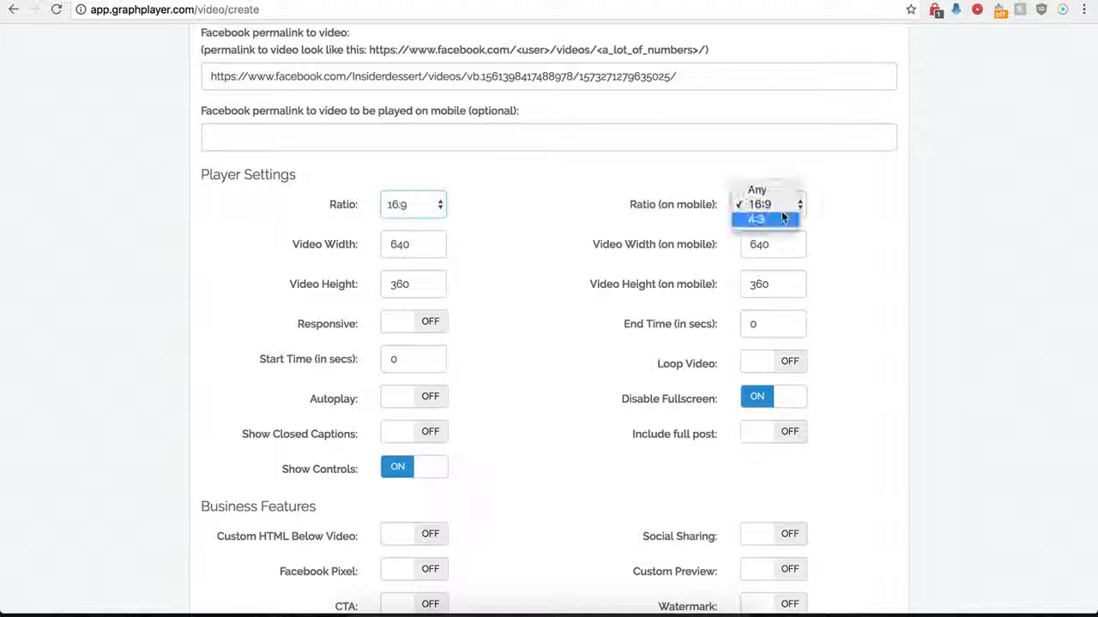
left_click(624, 205)
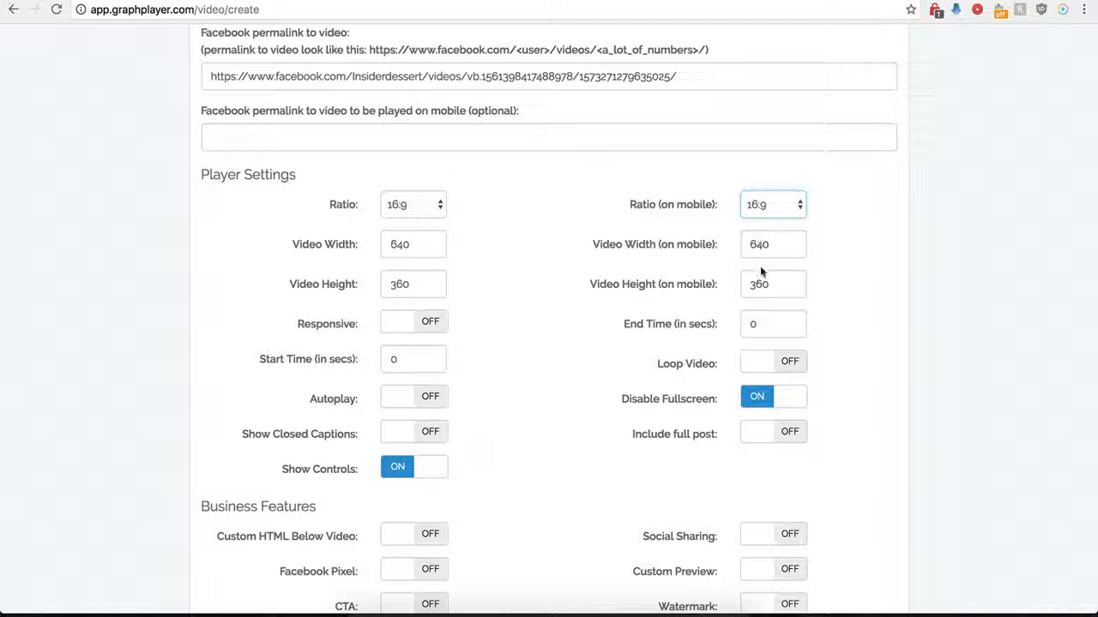
Try the Responsive player setting, switching it on and back off twice
left_click(424, 323)
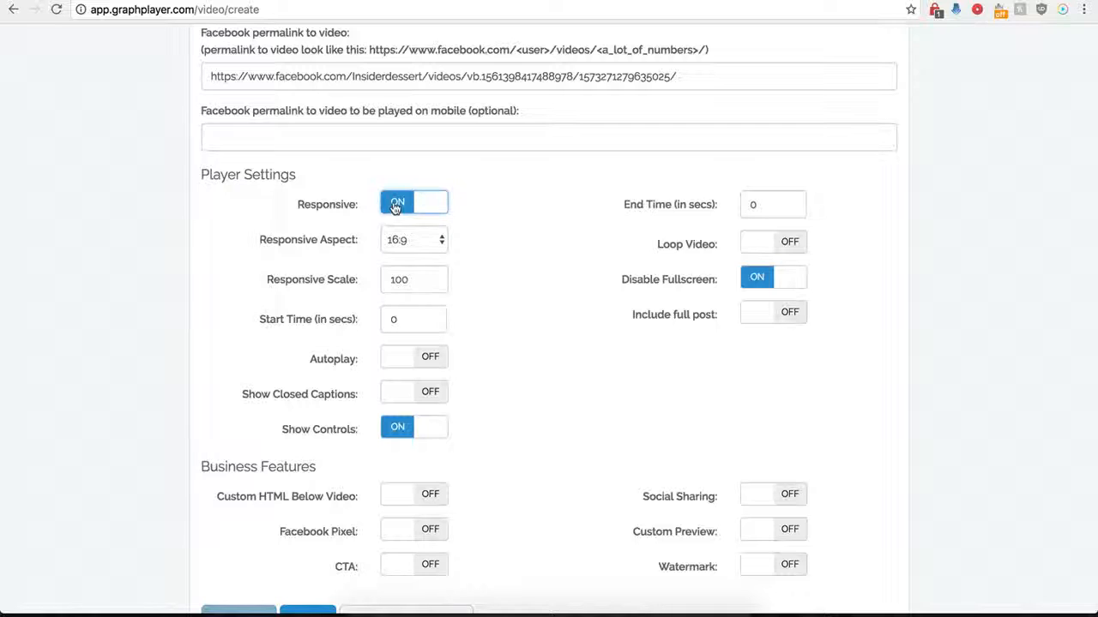
left_click(394, 204)
left_click(420, 322)
left_click(398, 206)
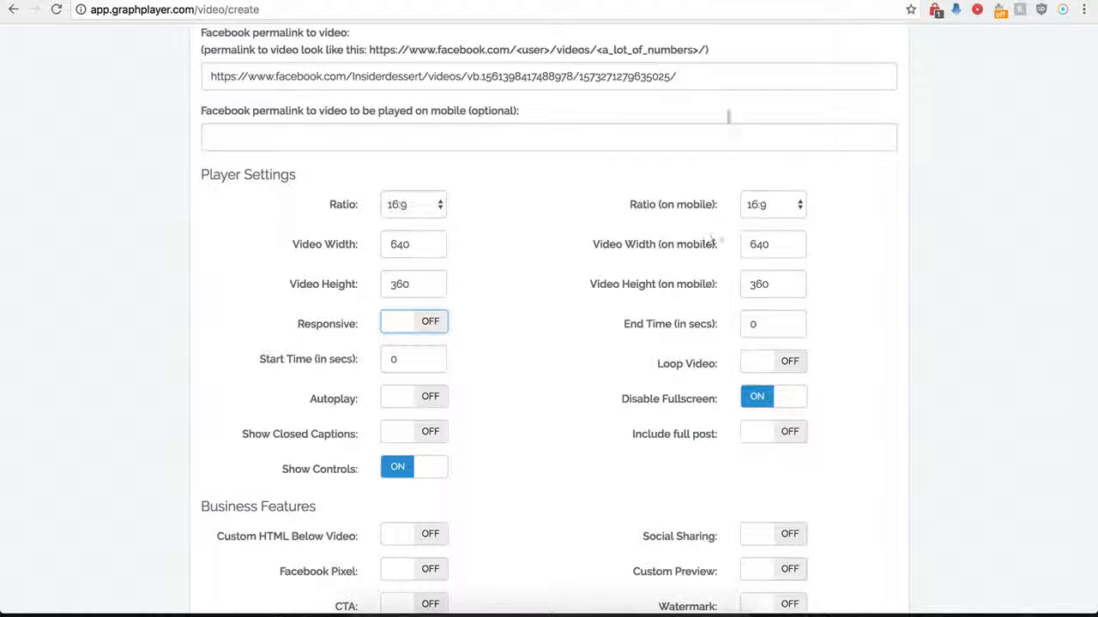
Set the video's start time to 1 second and its end time to 30 seconds
left_click(864, 0)
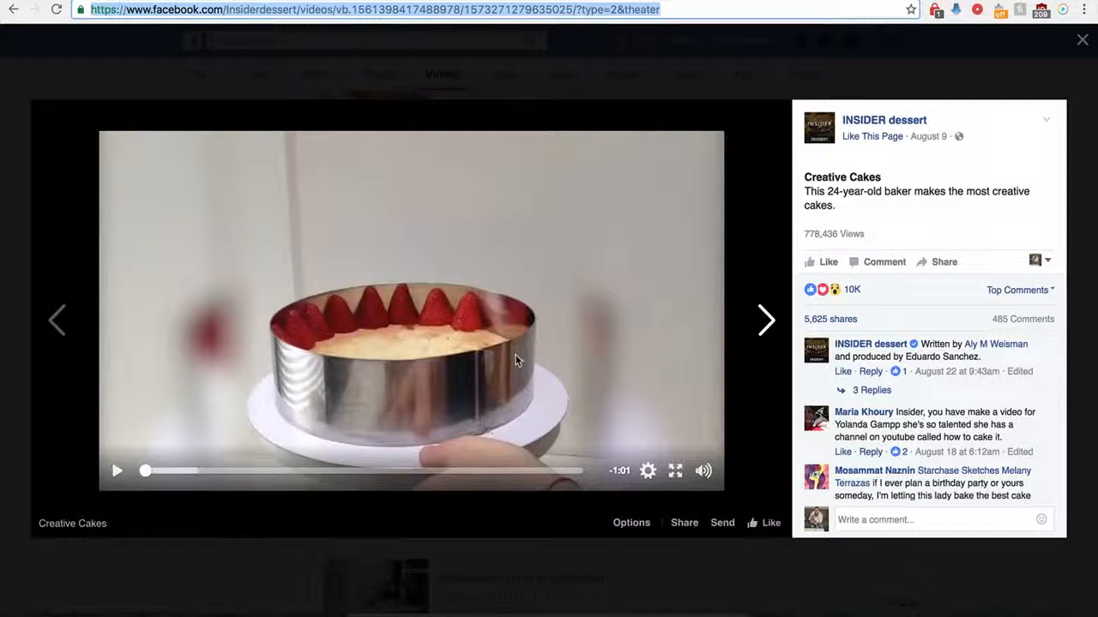
left_click(361, 1)
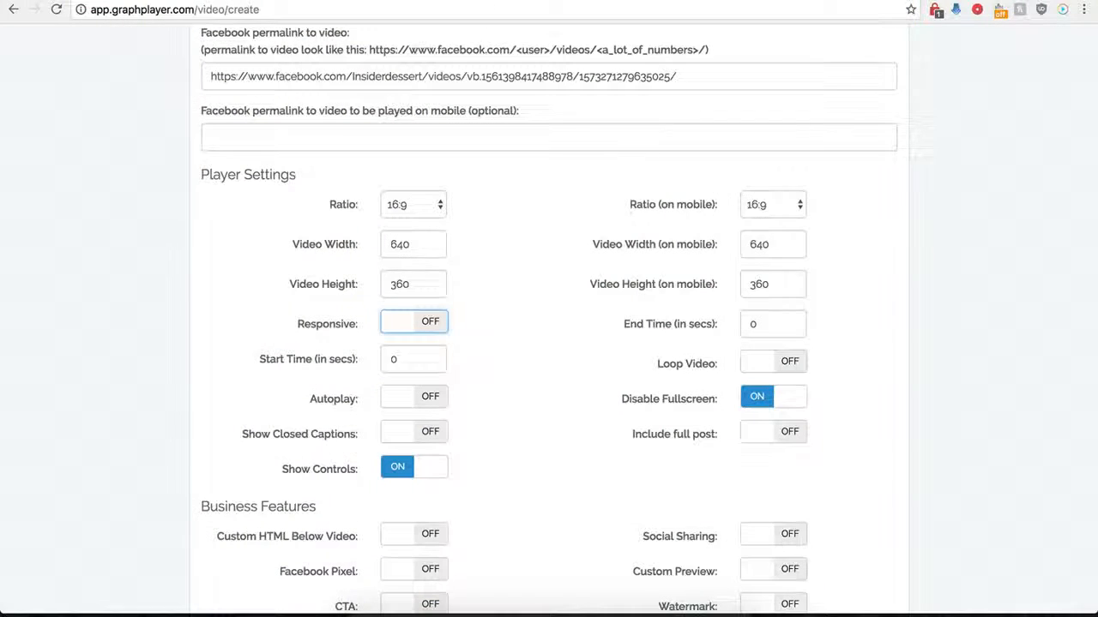
left_click(410, 363)
double_click(409, 365)
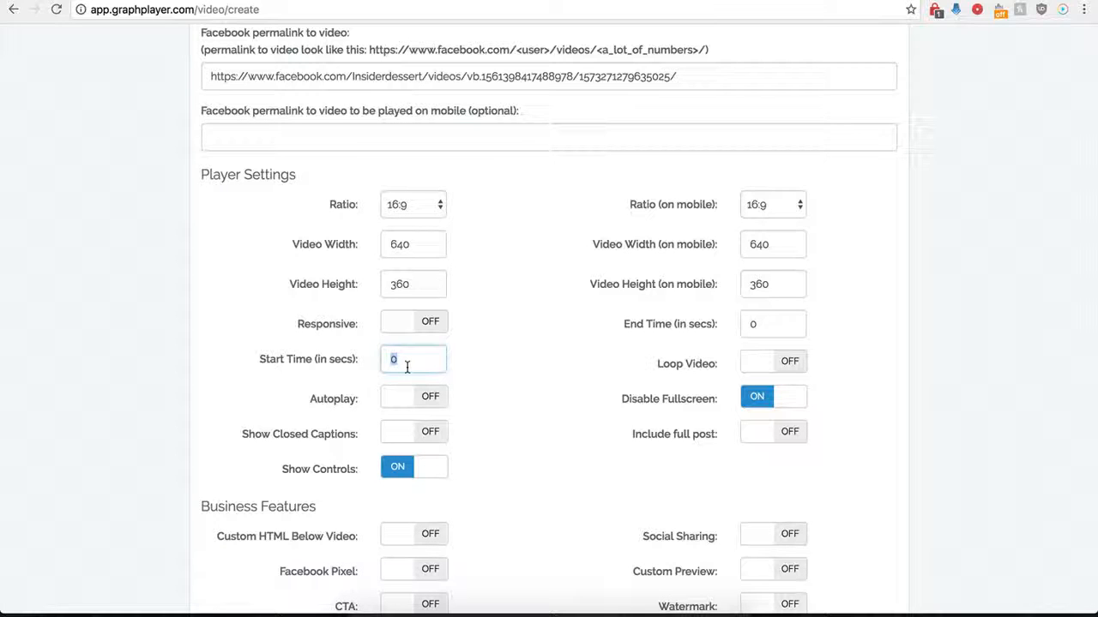
type("1")
left_click_drag(779, 324, 744, 324)
type("30")
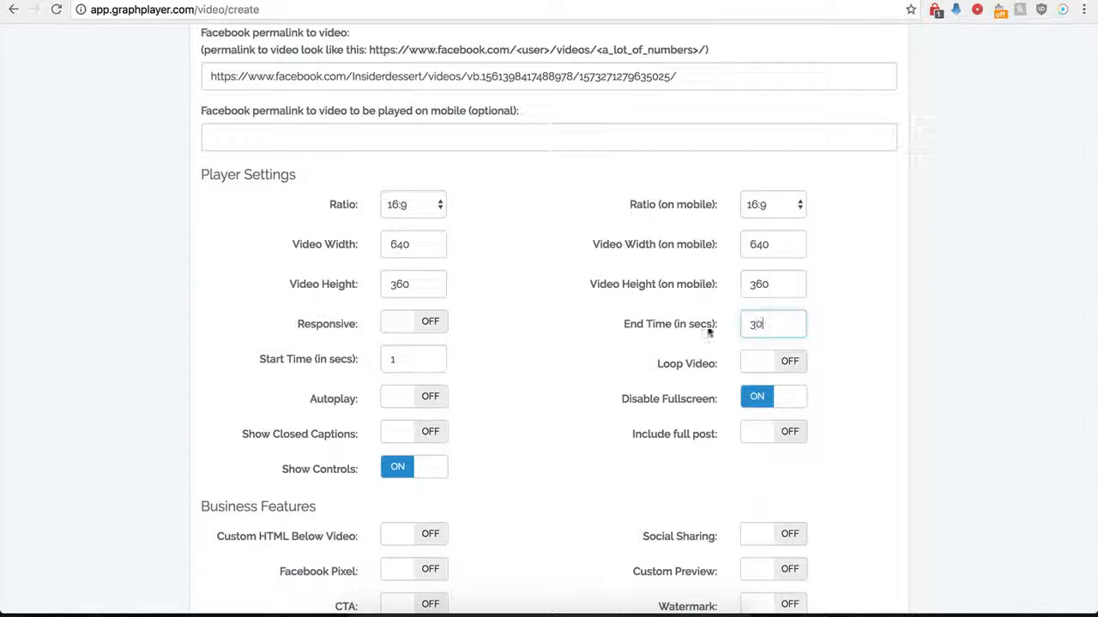
left_click(541, 349)
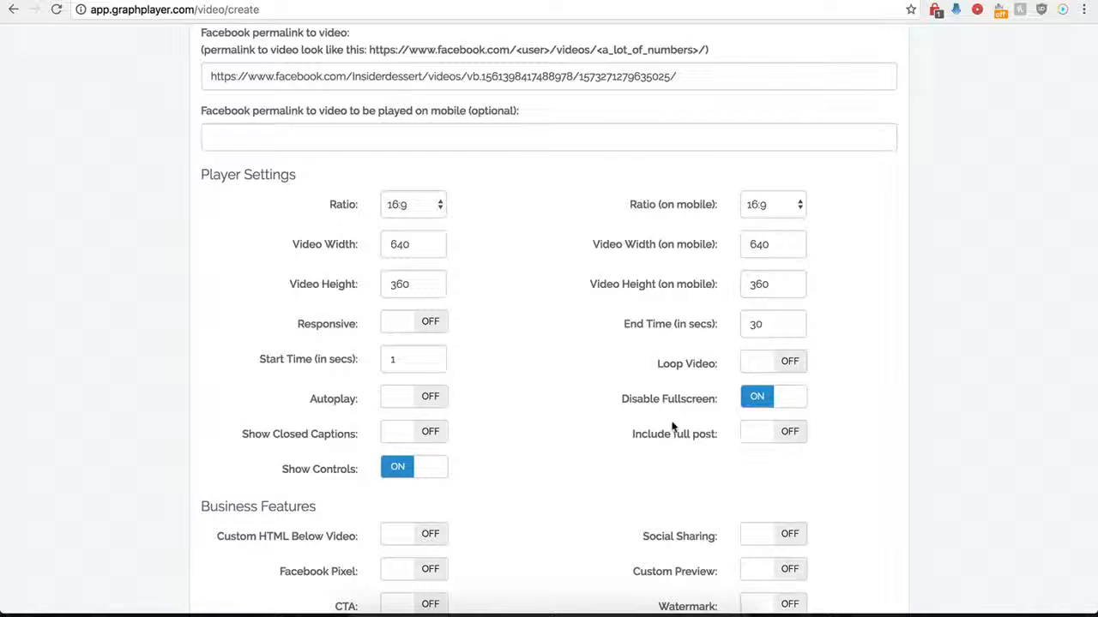
Try the option that includes the full Facebook post, then switch it back off
scroll(592, 382, "up", 1)
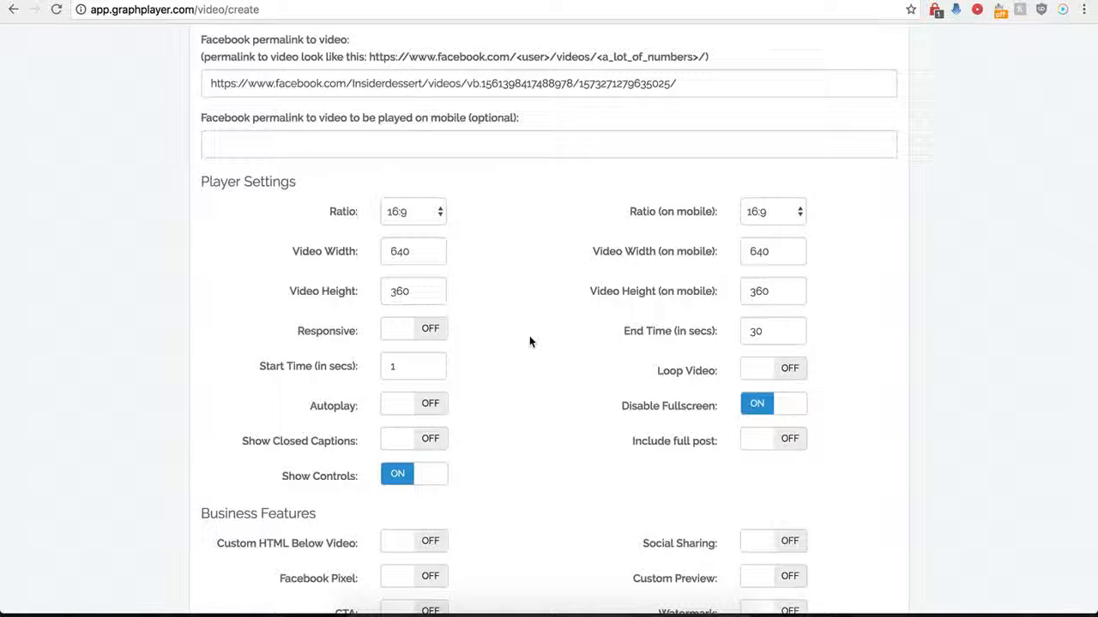
left_click(784, 447)
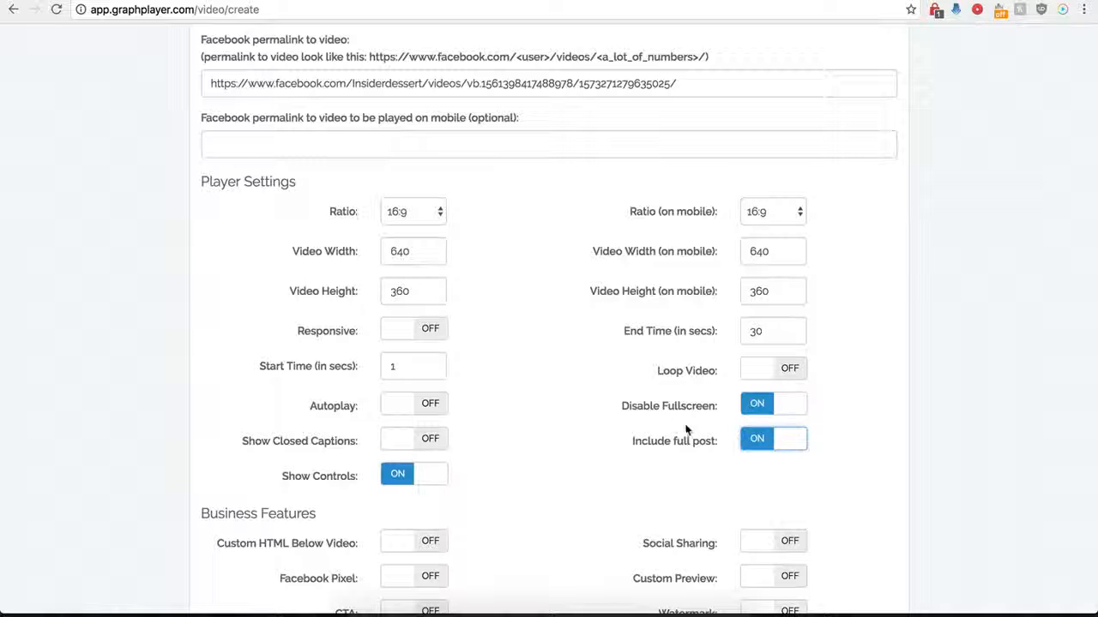
left_click(753, 439)
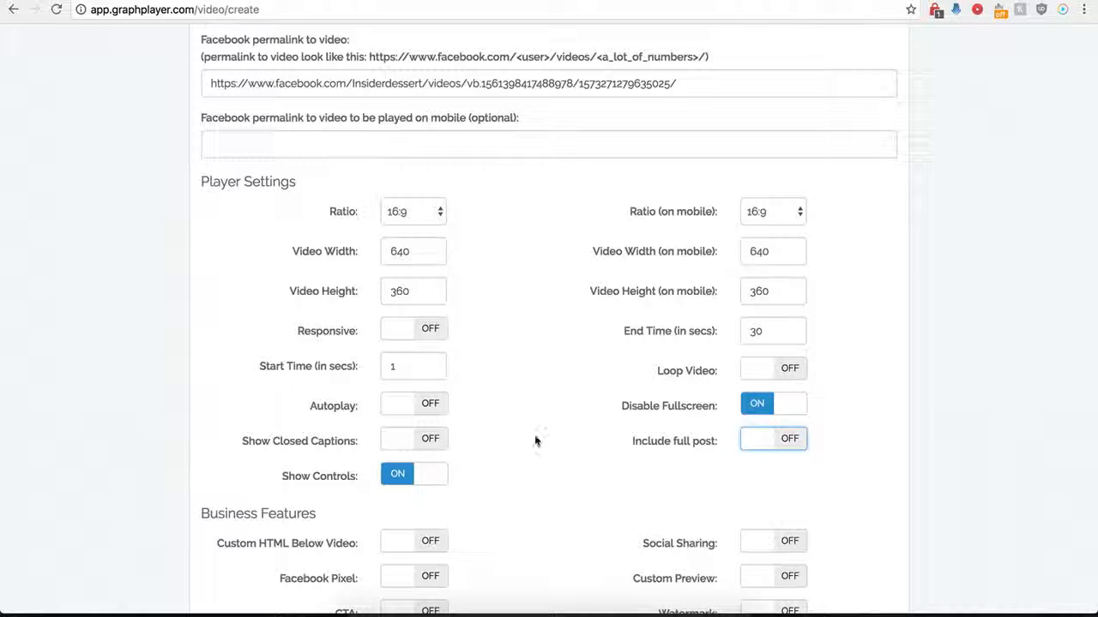
Save the player and copy its secure embed code
scroll(534, 437, "down", 3)
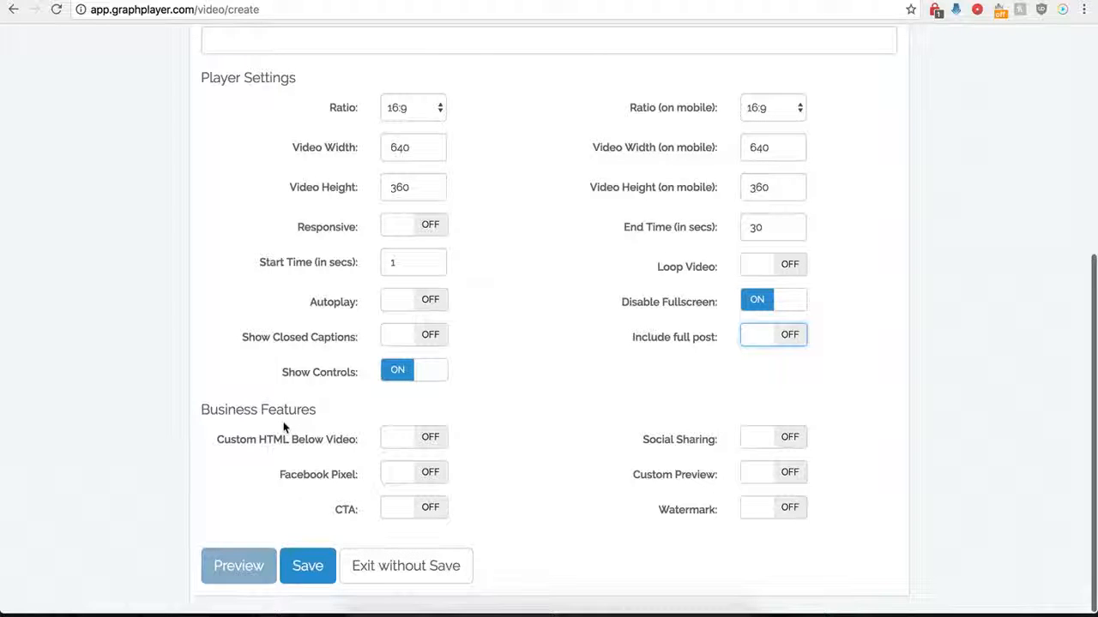
left_click(307, 563)
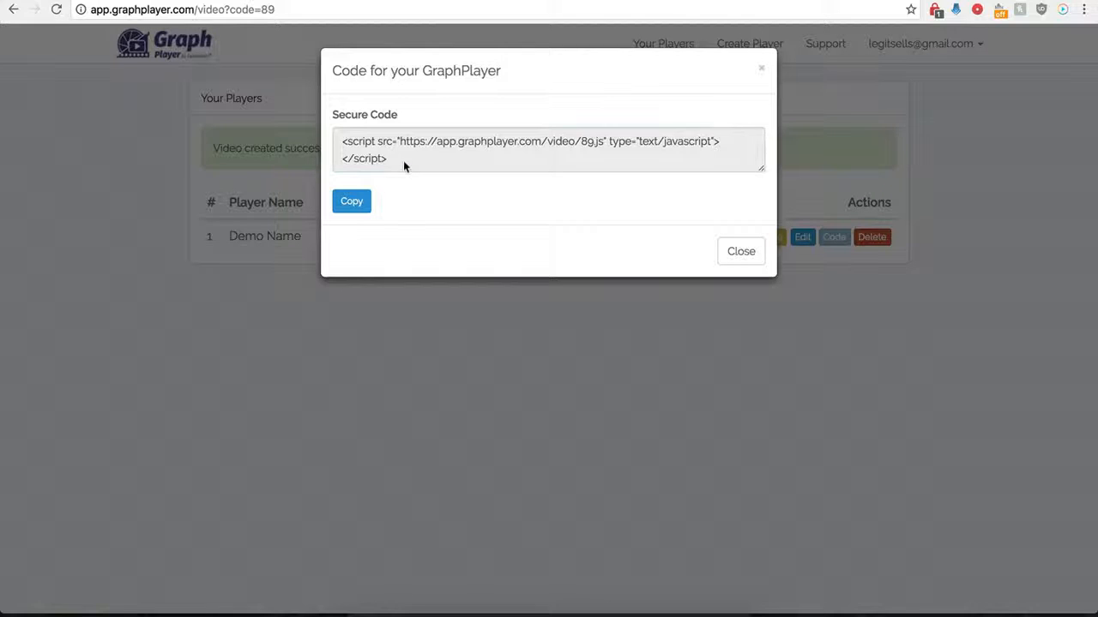
left_click_drag(403, 160, 339, 142)
key("super+c")
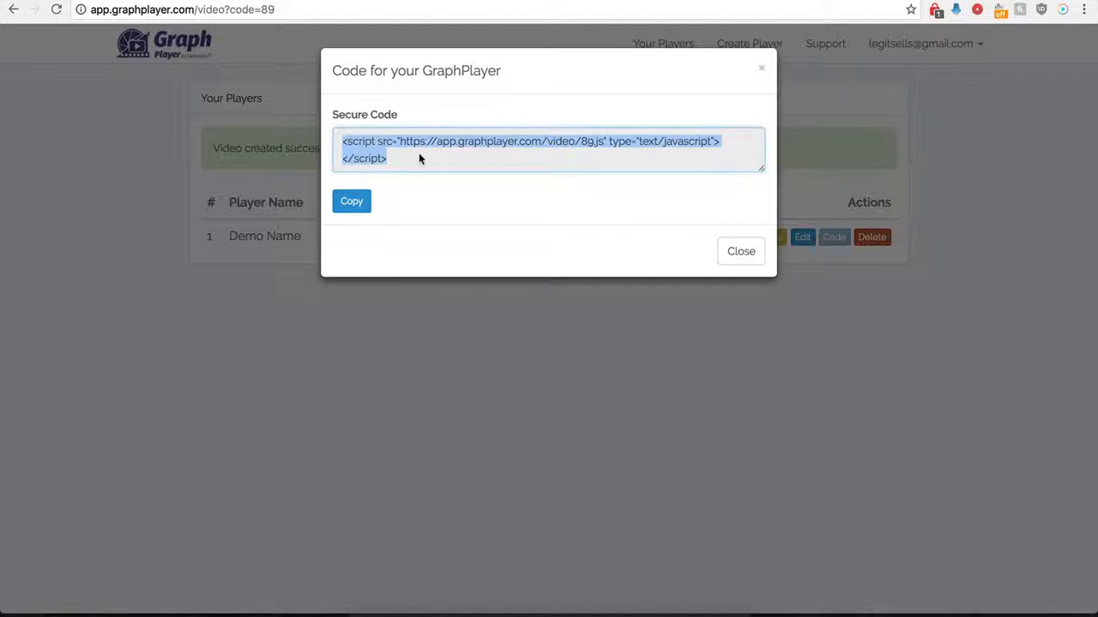
Switch to WordPress, paste the embed code into the body of the "Hello world!" post and update the post
left_click(287, 1)
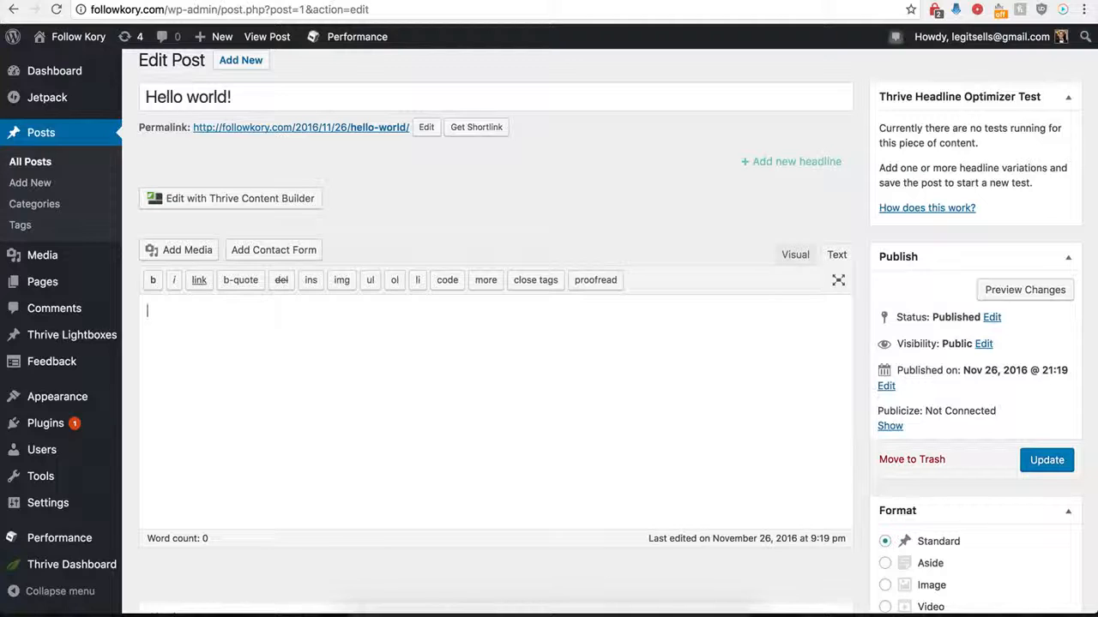
key("super+v")
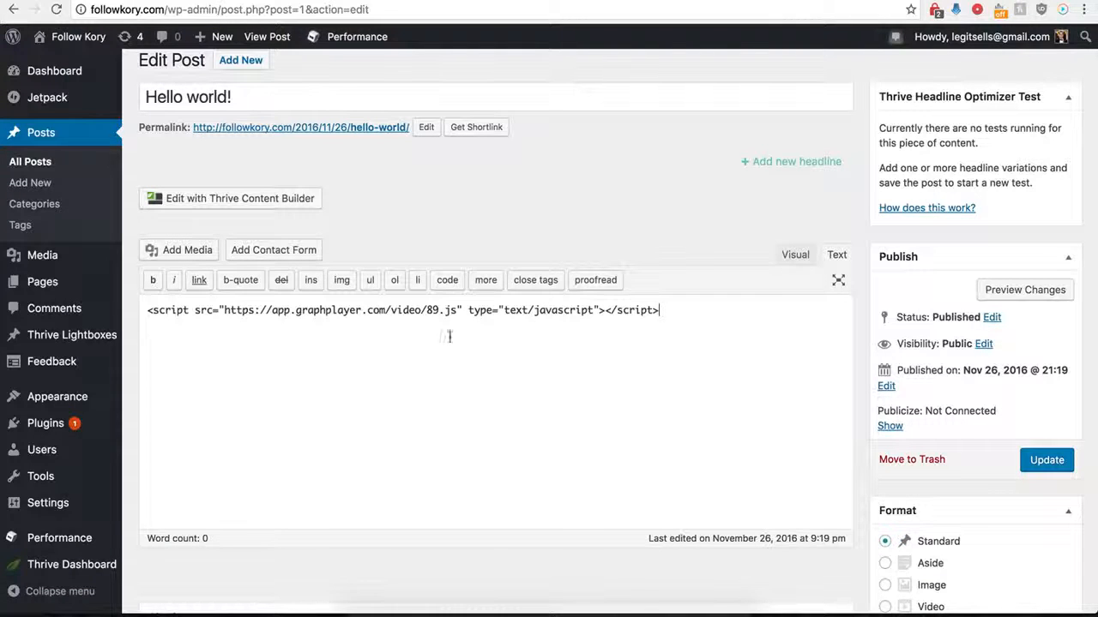
left_click(1050, 468)
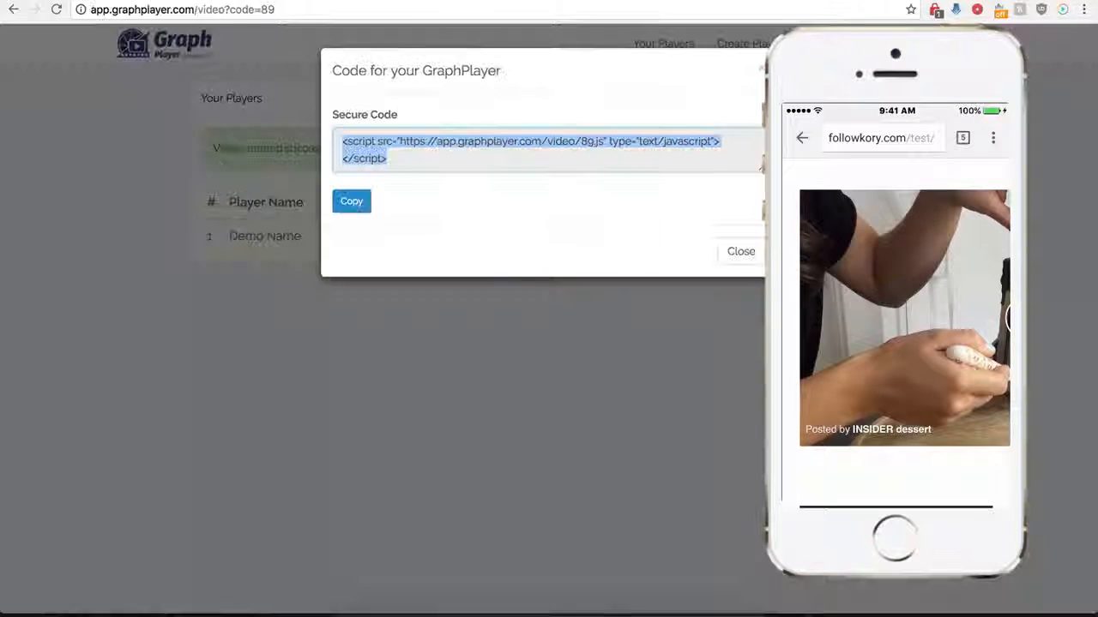
Close the player's code window and open the Demo Name player for editing
left_click(729, 261)
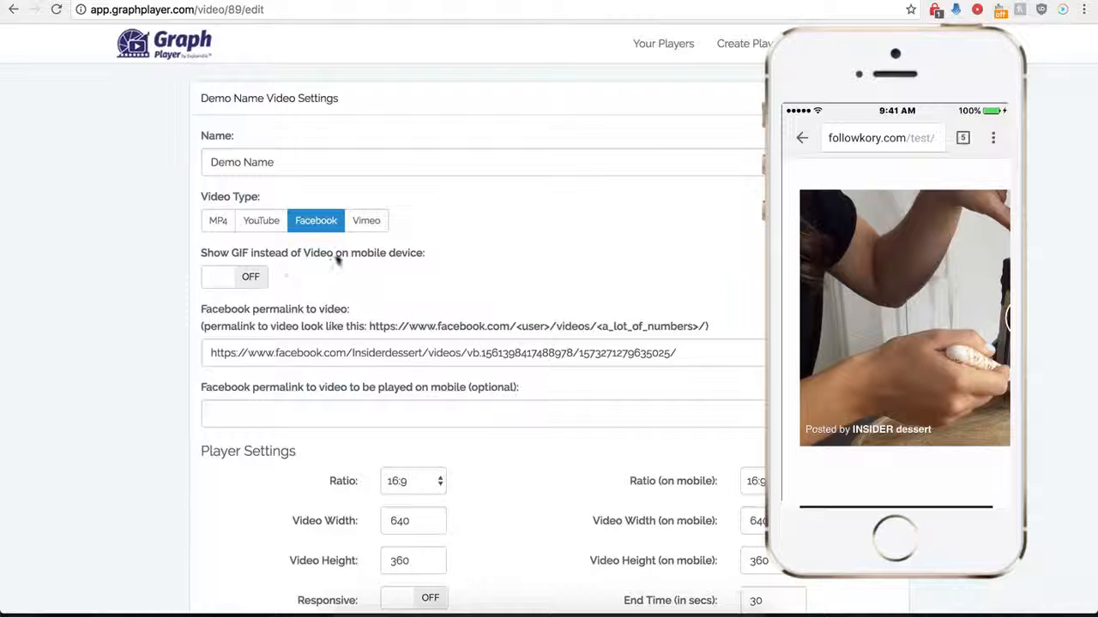
Turn on showing a GIF instead of the video on mobile, and copy the cake GIF's download link from its Giphy page
left_click(254, 277)
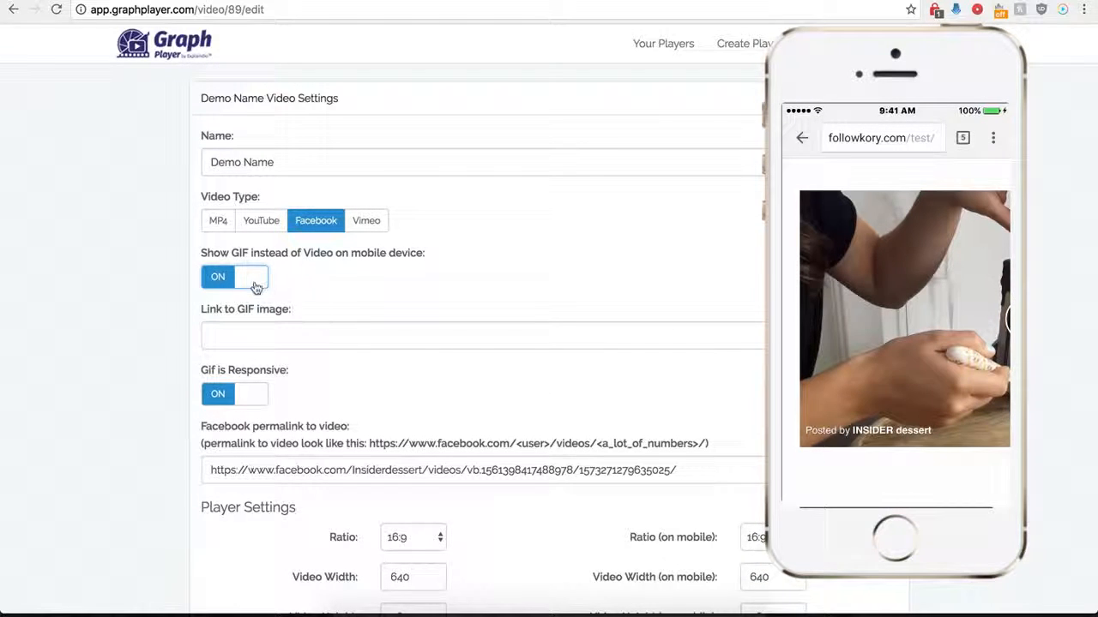
left_click(257, 334)
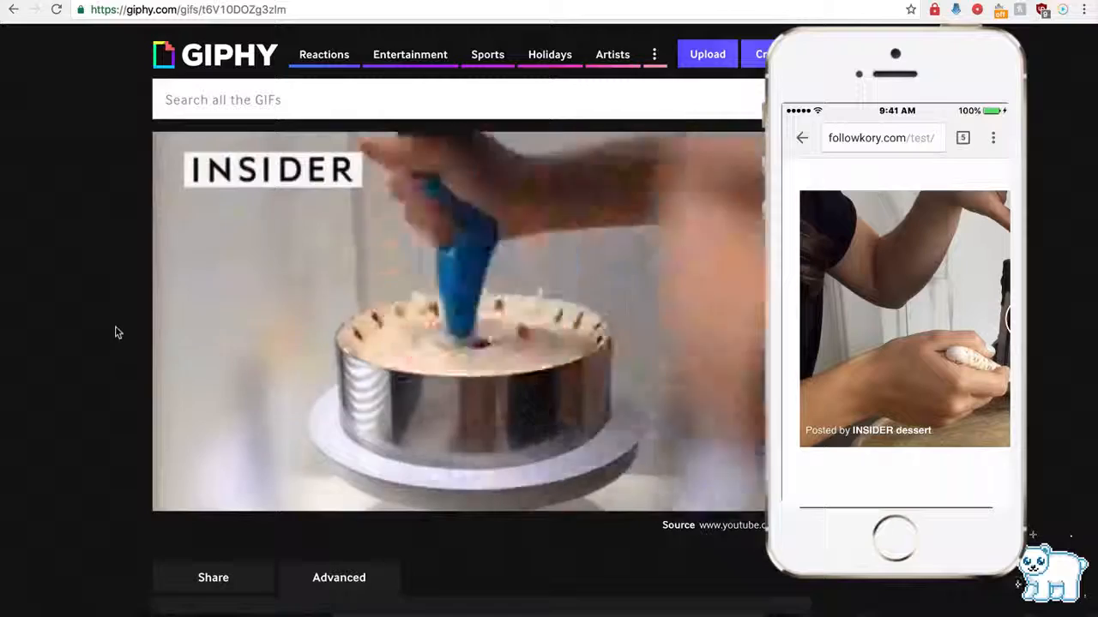
scroll(112, 343, "down", 1)
scroll(115, 352, "down", 1)
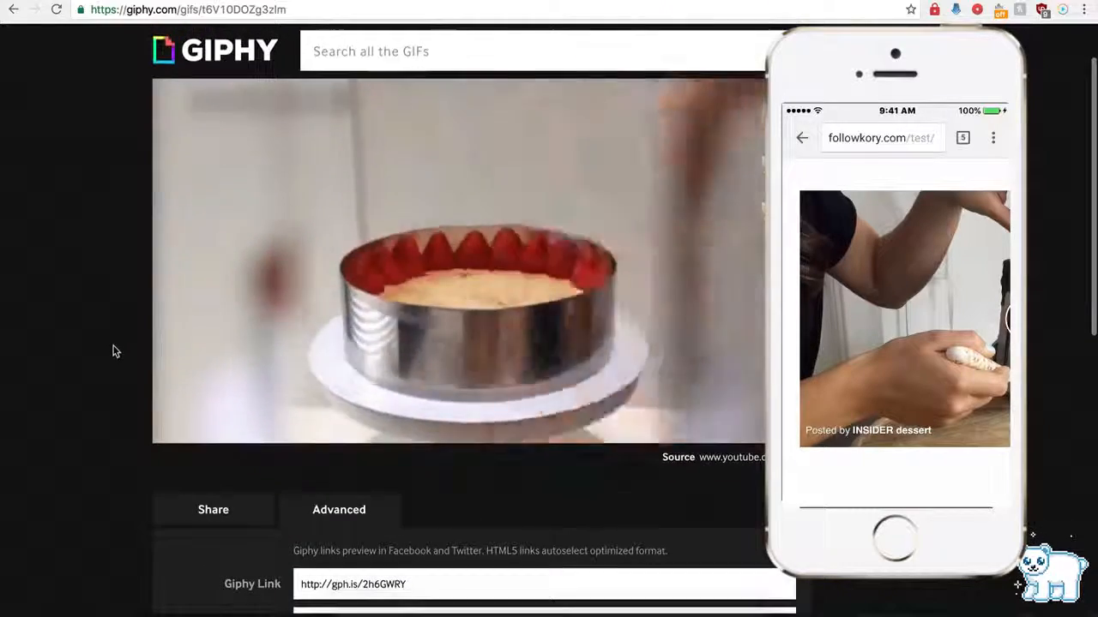
scroll(253, 354, "down", 4)
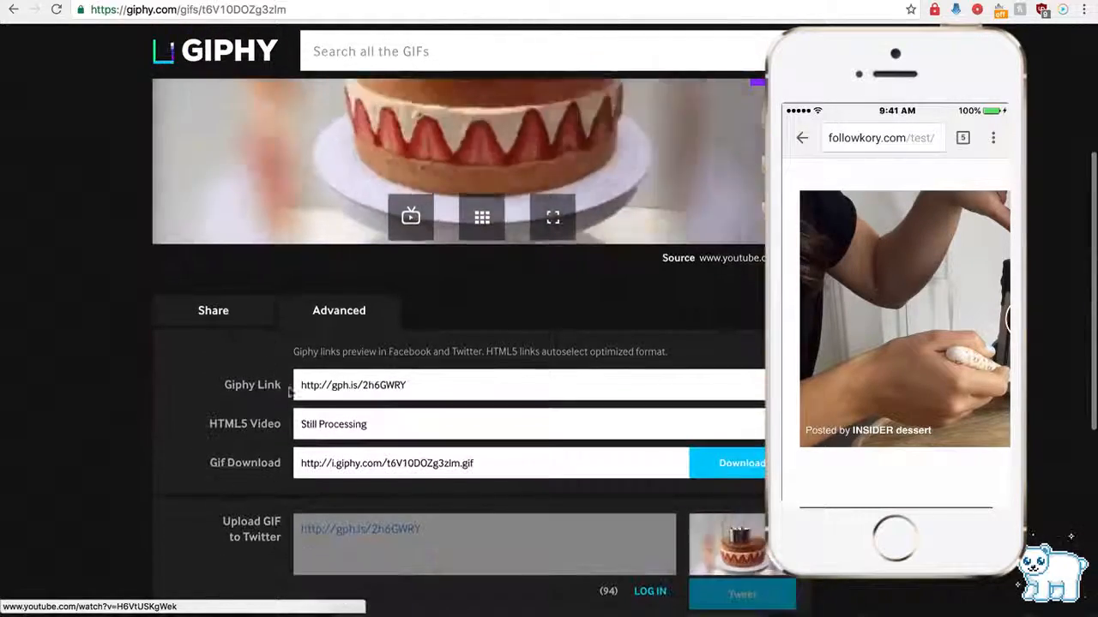
left_click(339, 387)
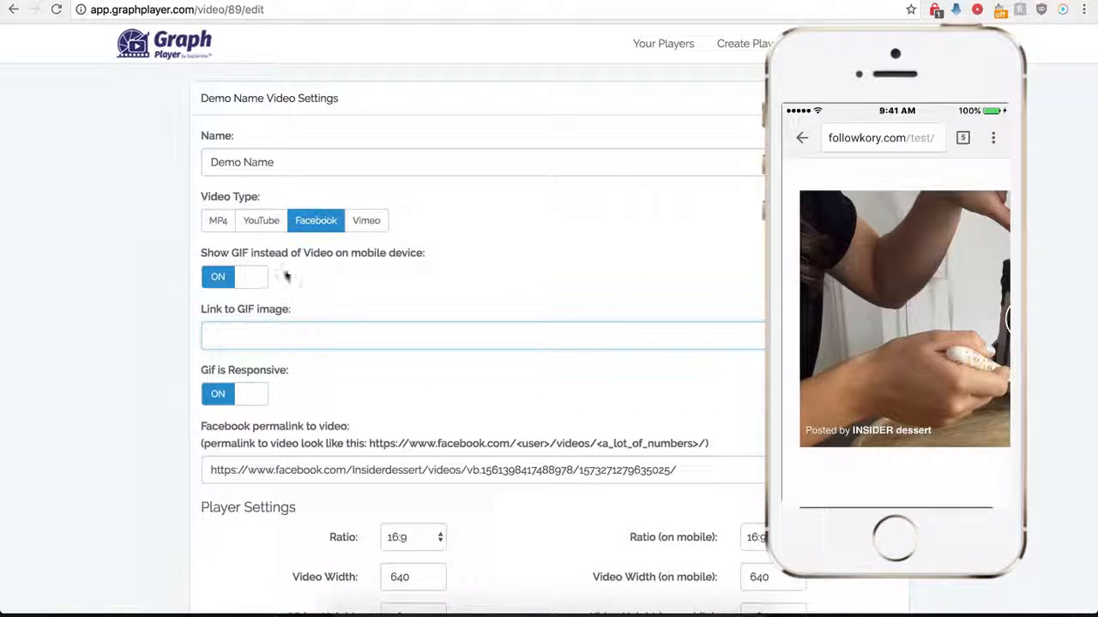
type("http://gph.is/2h6GWRY")
scroll(163, 426, "down", 4)
scroll(163, 420, "down", 5)
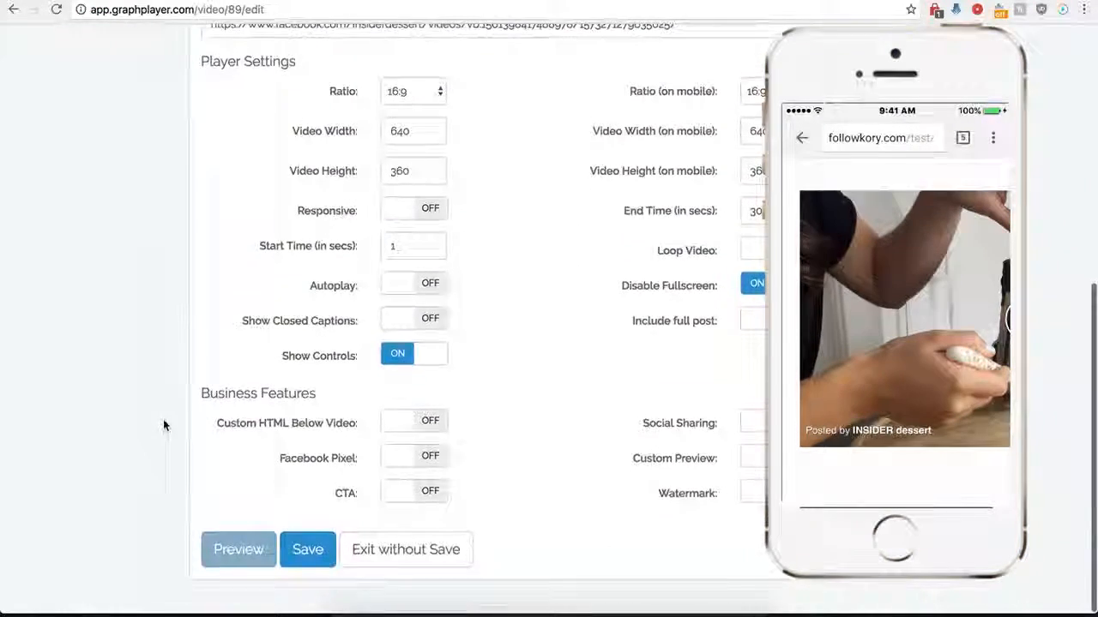
left_click(307, 566)
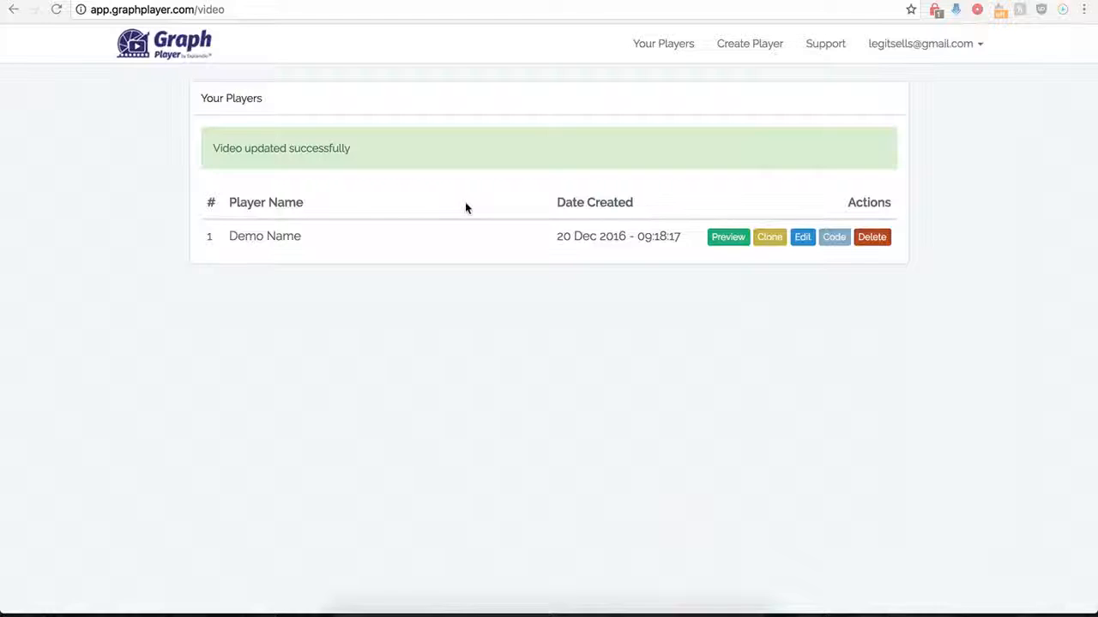
Reopen the Demo Name player for editing, turn on including the full post and save the player
left_click(799, 242)
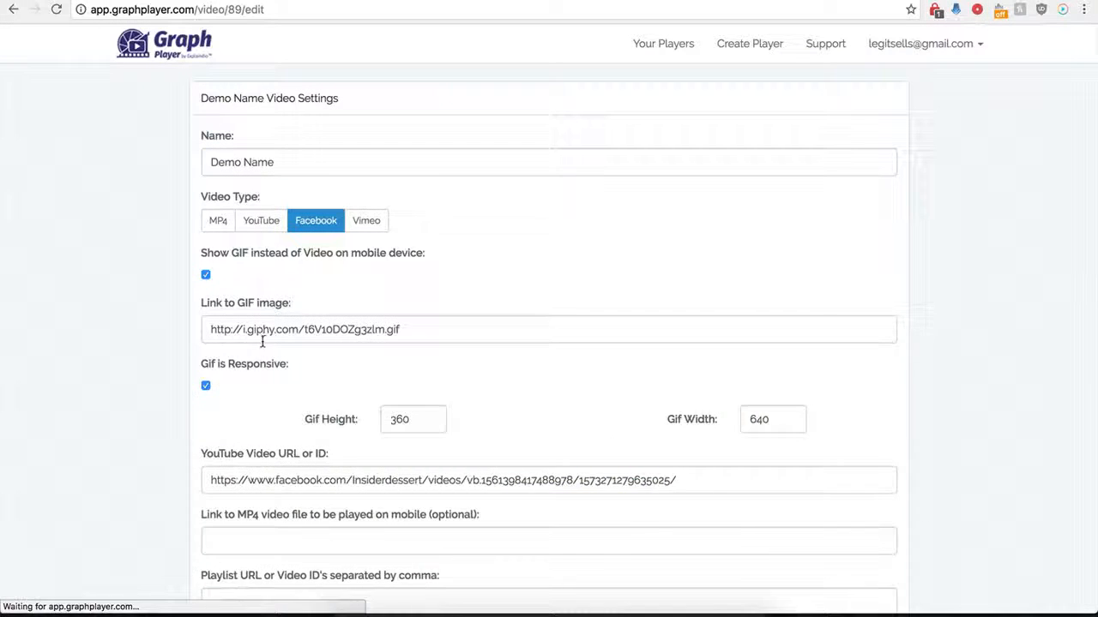
scroll(183, 415, "down", 1)
scroll(183, 415, "down", 5)
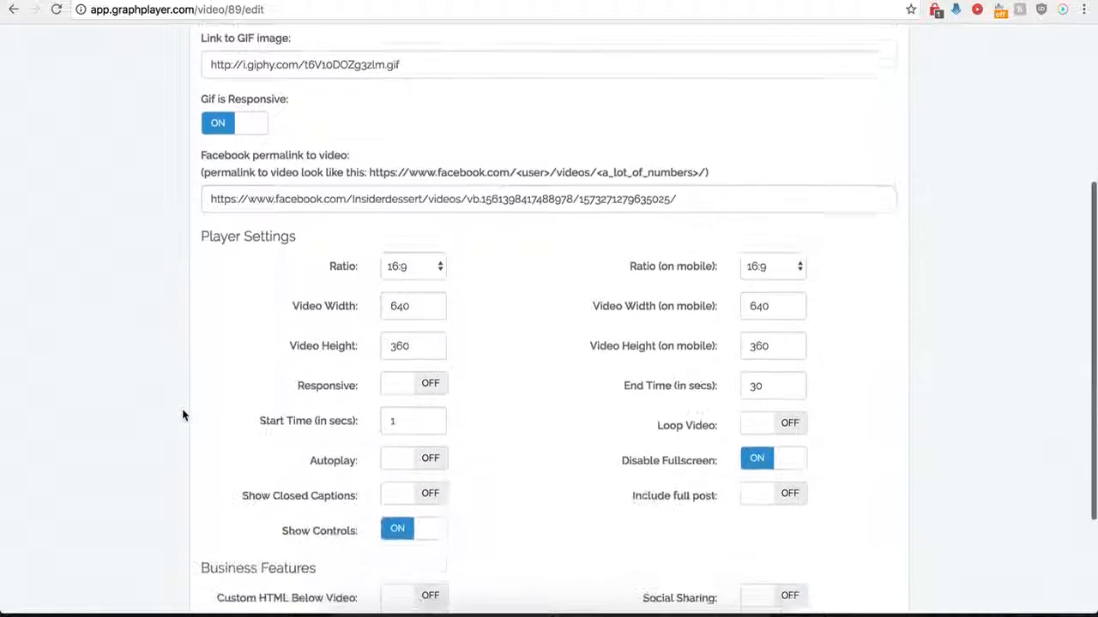
scroll(182, 415, "down", 1)
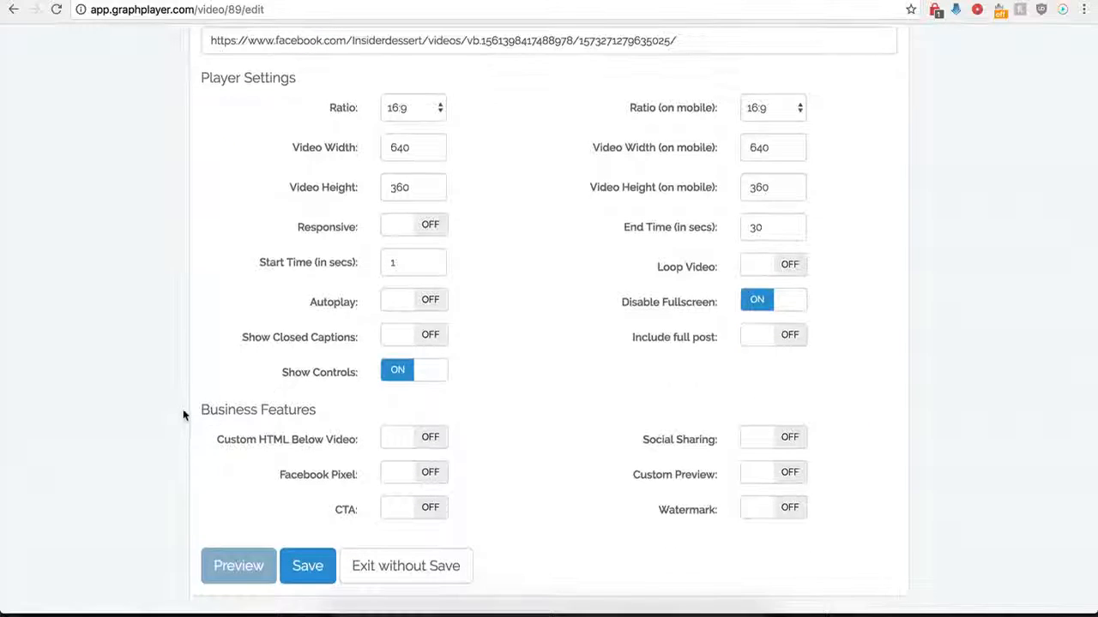
left_click(788, 337)
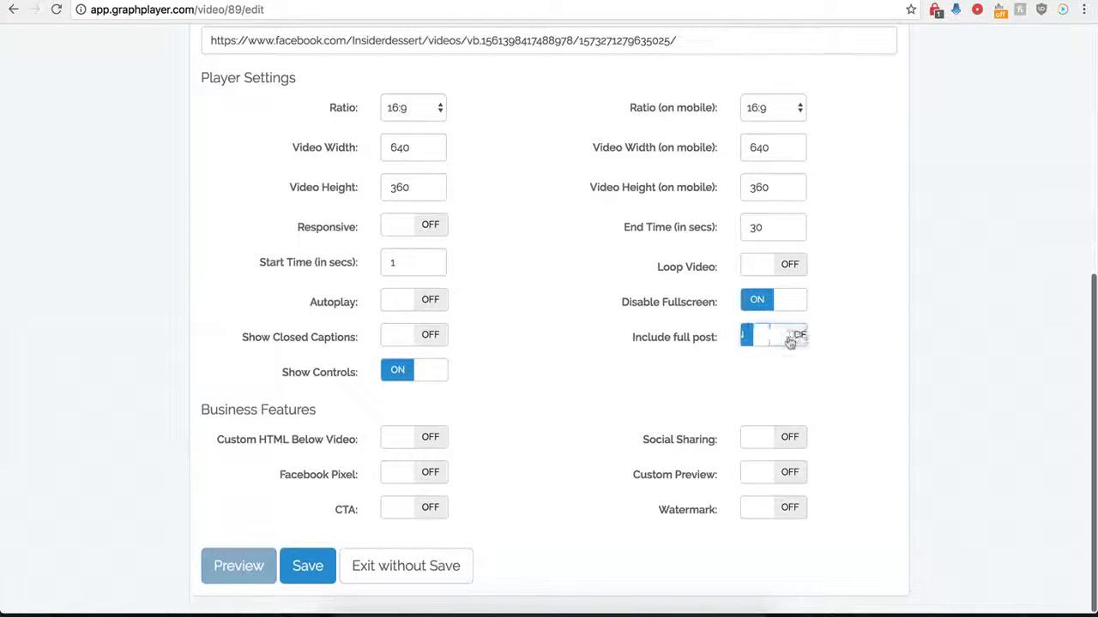
left_click(292, 566)
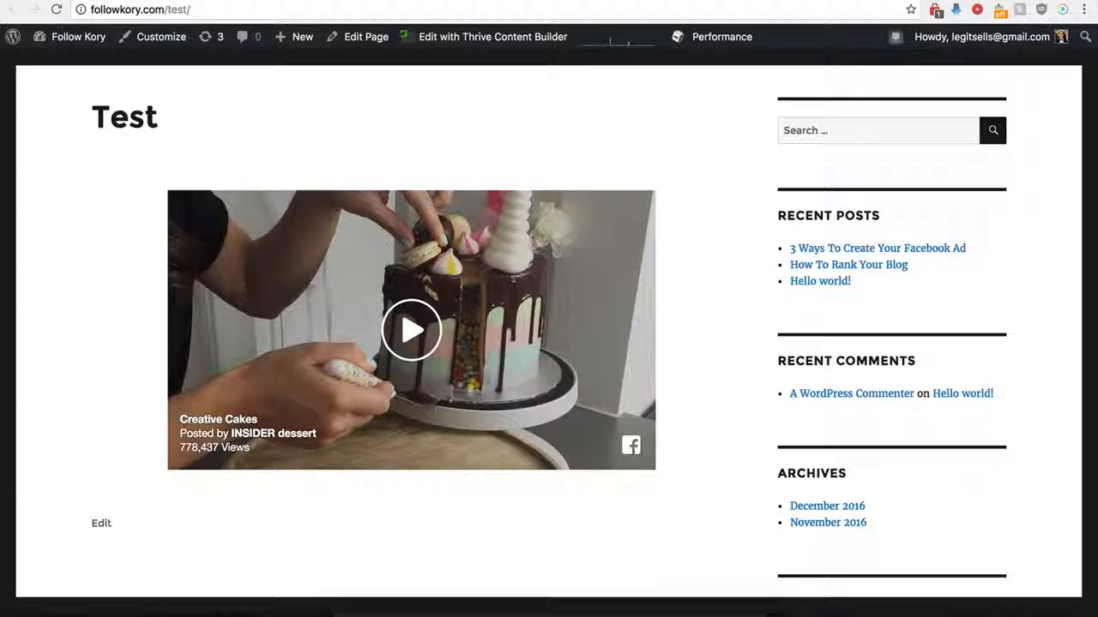
Reload the WordPress Test page, view the embedded post's comments on Facebook, and return to the GraphPlayer list
left_click(58, 11)
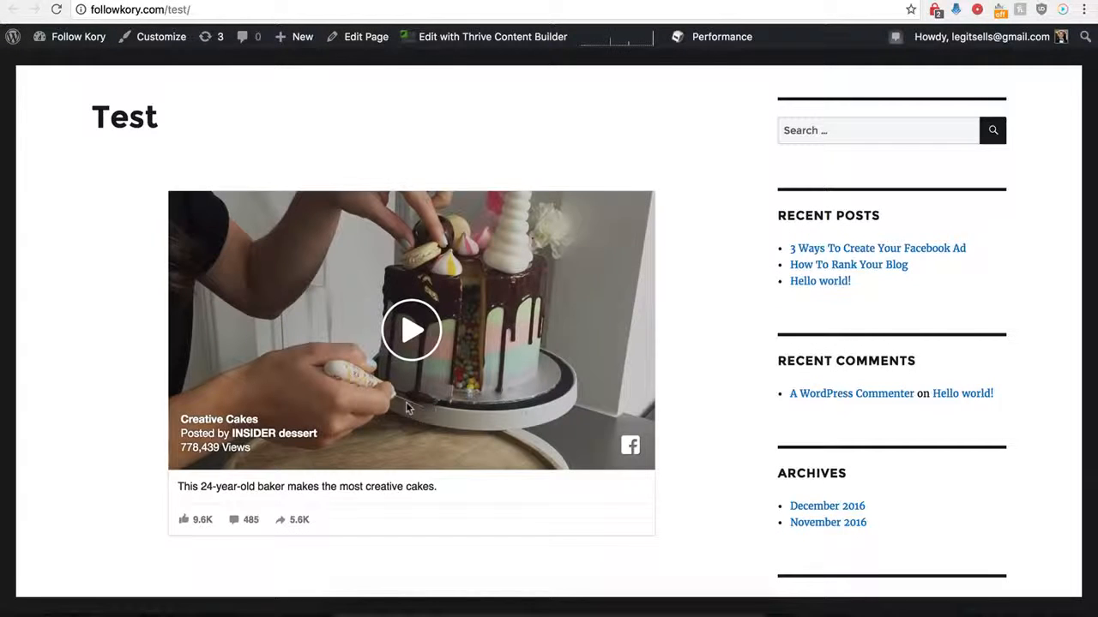
scroll(169, 501, "down", 1)
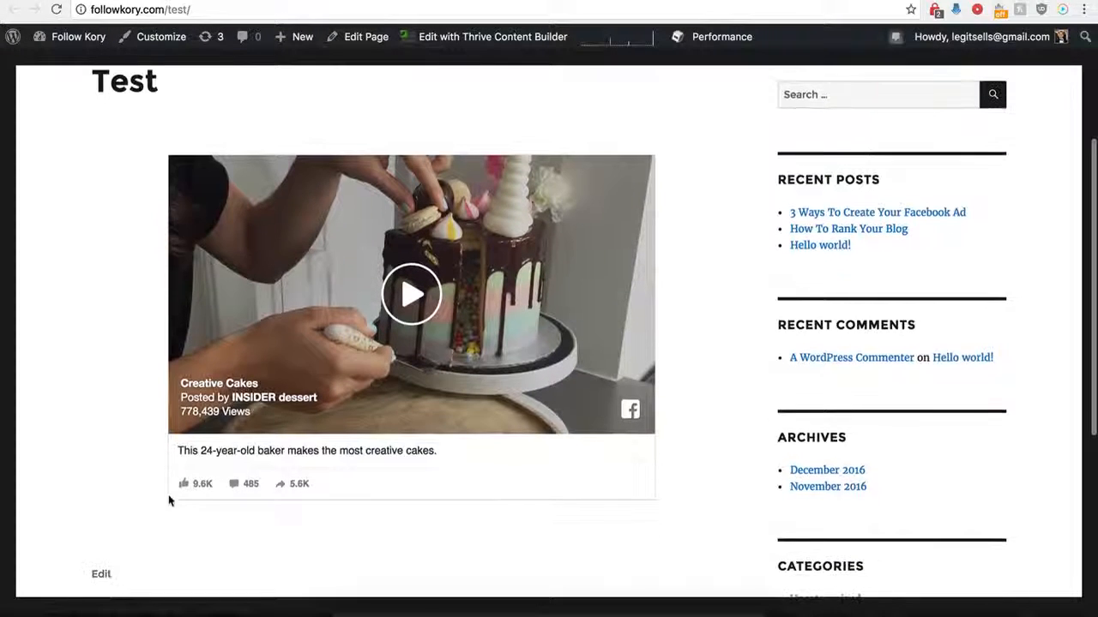
left_click(236, 487)
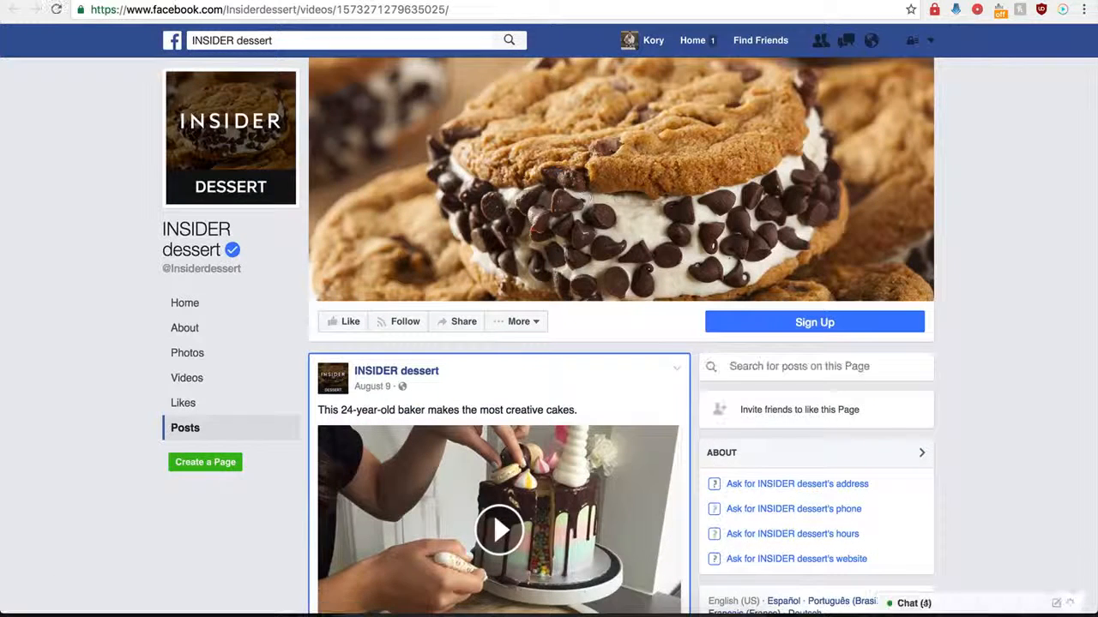
key("super+w")
key("ctrl+shift+Tab")
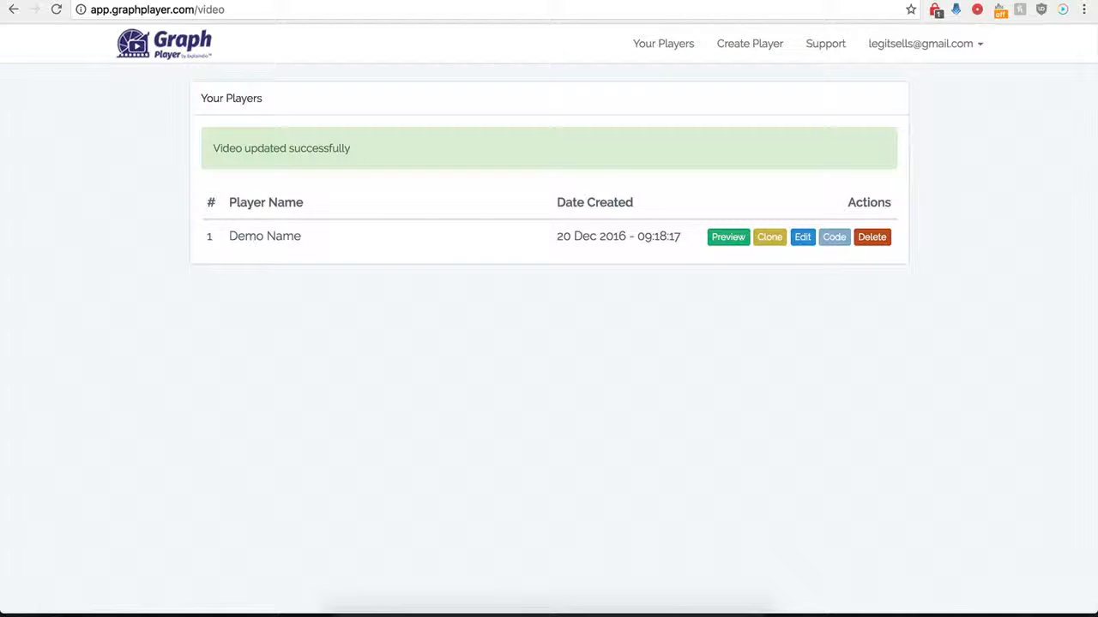
Open the Demo Name player for editing and enable custom HTML below the video
left_click(805, 244)
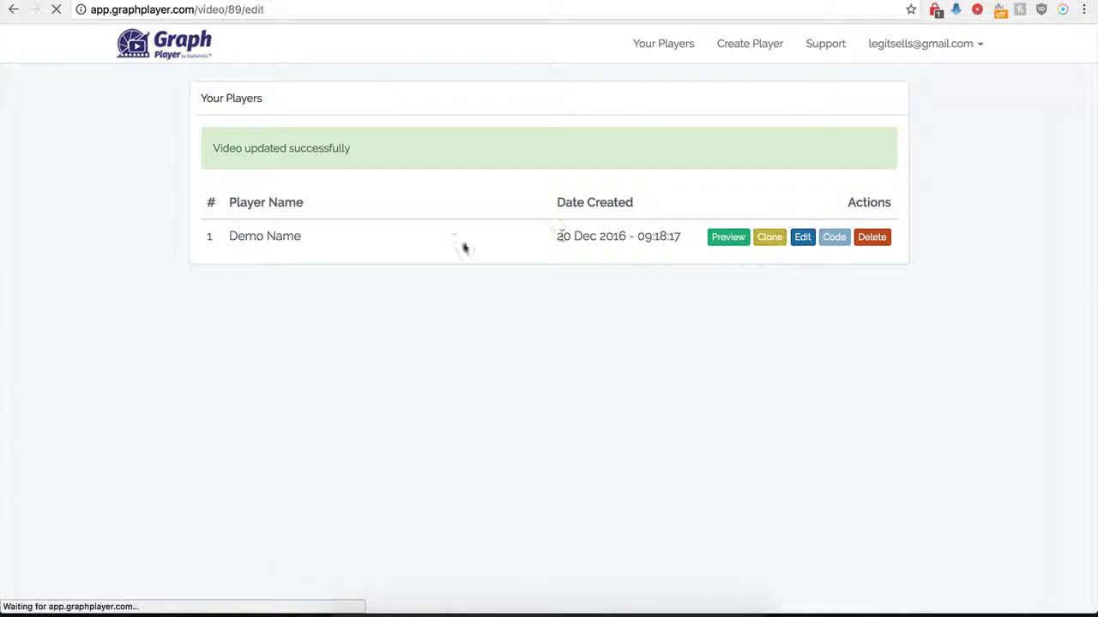
scroll(239, 425, "down", 5)
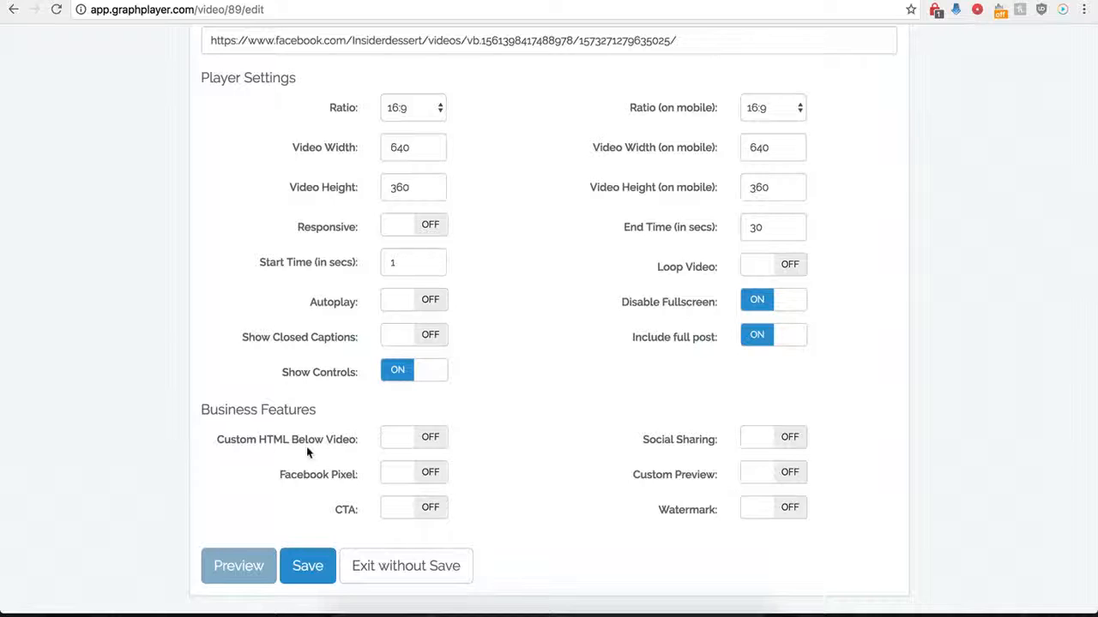
left_click(429, 437)
scroll(467, 476, "down", 1)
scroll(468, 476, "down", 1)
left_click(404, 339)
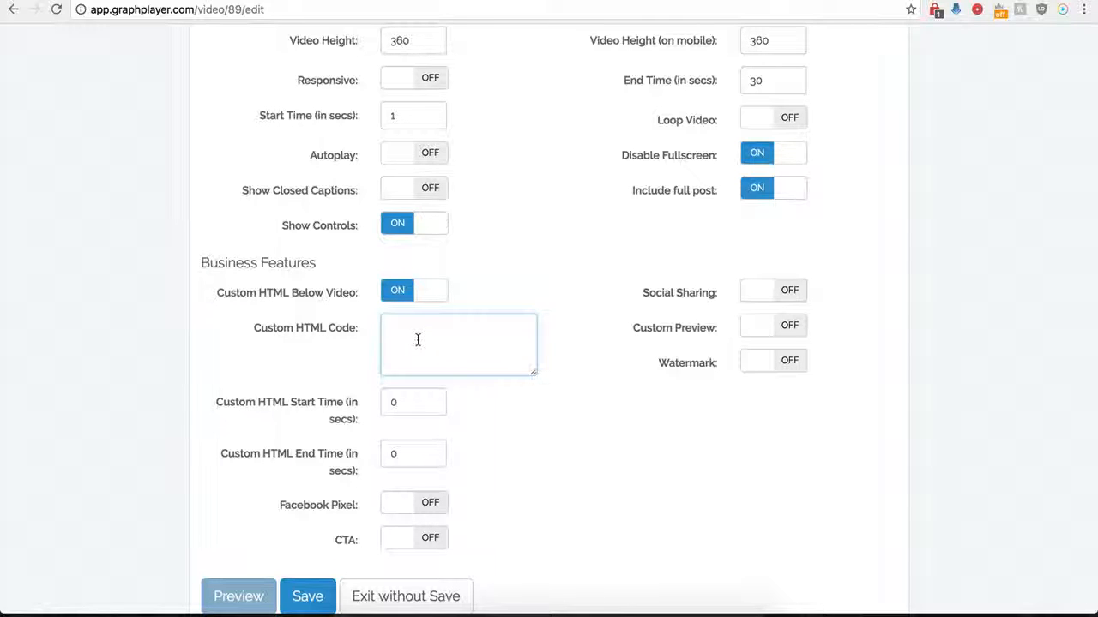
Set the custom HTML start time to 120 seconds
left_click_drag(407, 408, 380, 404)
left_click_drag(415, 453, 382, 455)
left_click(401, 409)
left_click(425, 340)
scroll(426, 341, "up", 4)
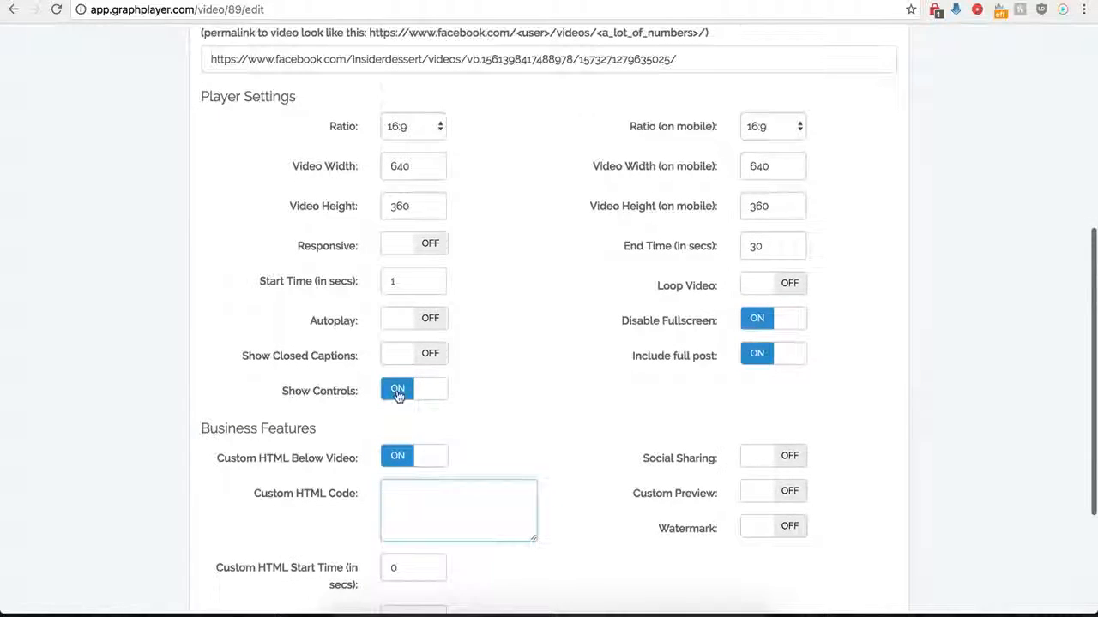
scroll(397, 391, "down", 3)
scroll(417, 409, "down", 2)
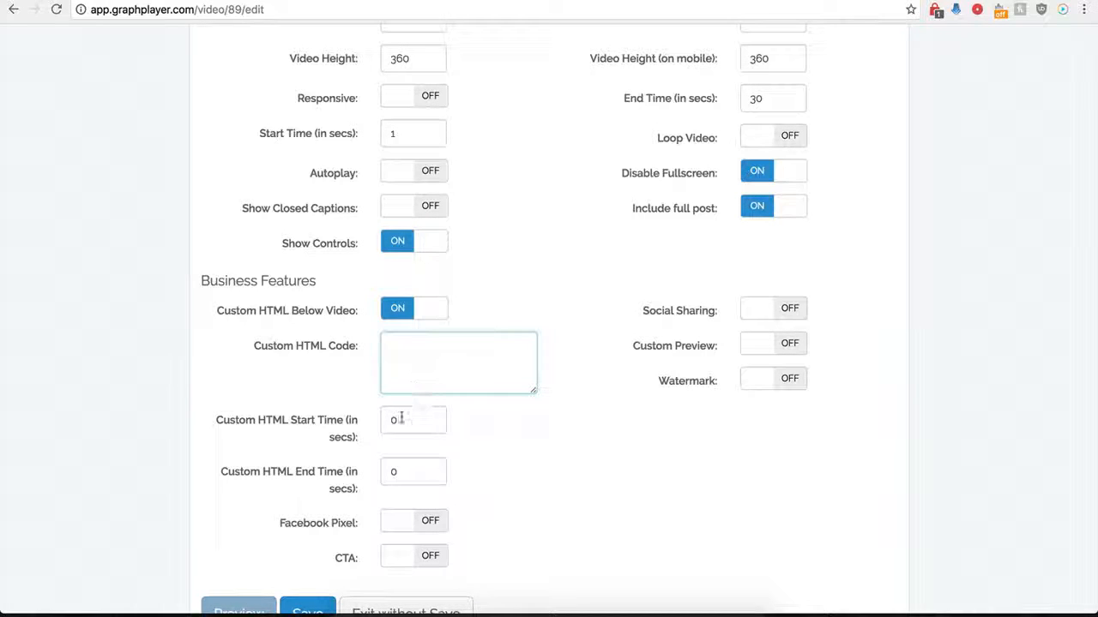
left_click_drag(420, 419, 383, 420)
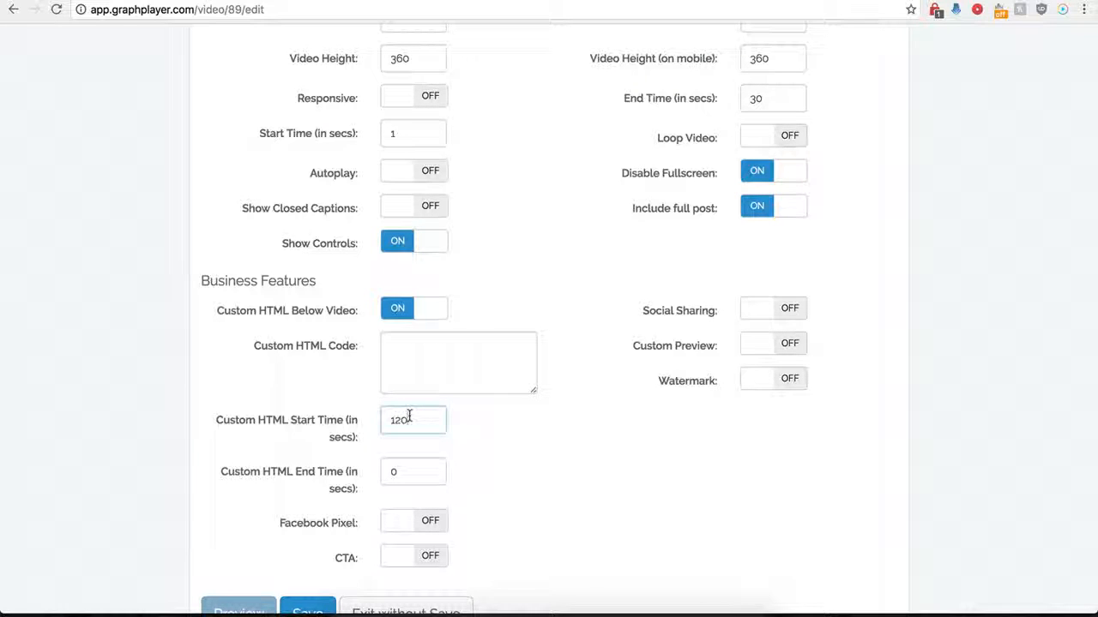
Paste the centred buy-now-button-16.png image code as the custom HTML code and enlarge its text box
left_click(415, 357)
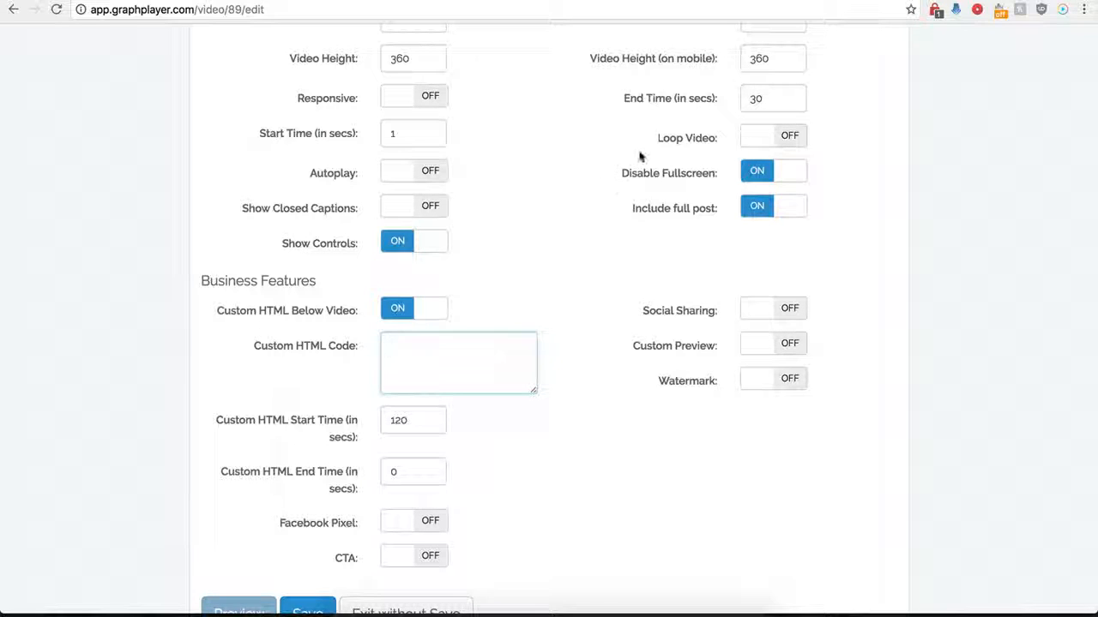
scroll(486, 356, "down", 1)
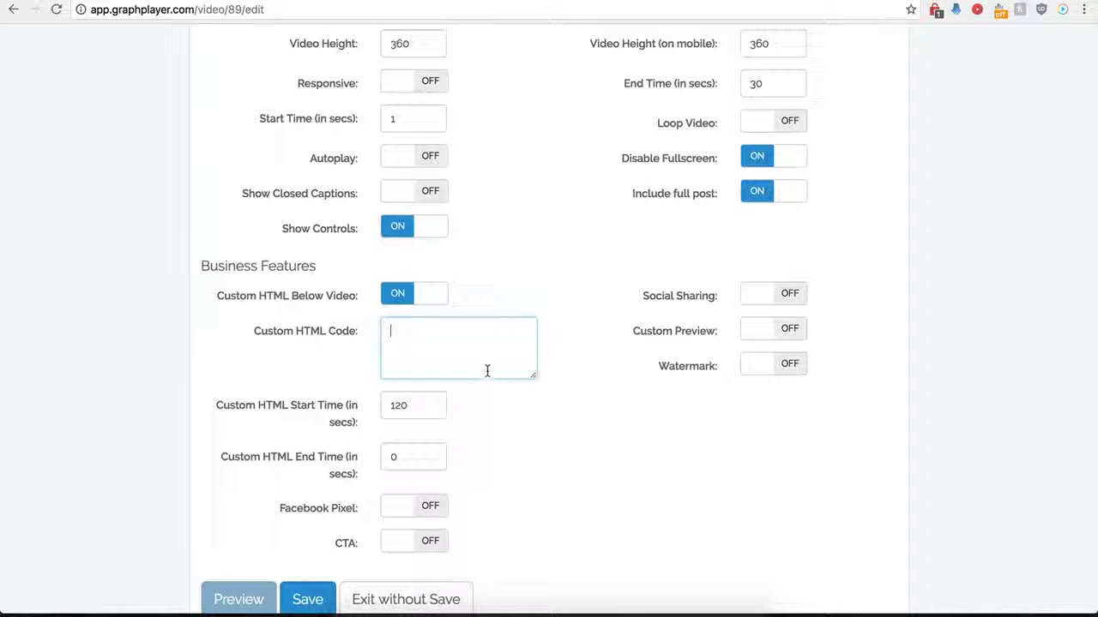
key("ctrl+v")
left_click_drag(533, 379, 571, 428)
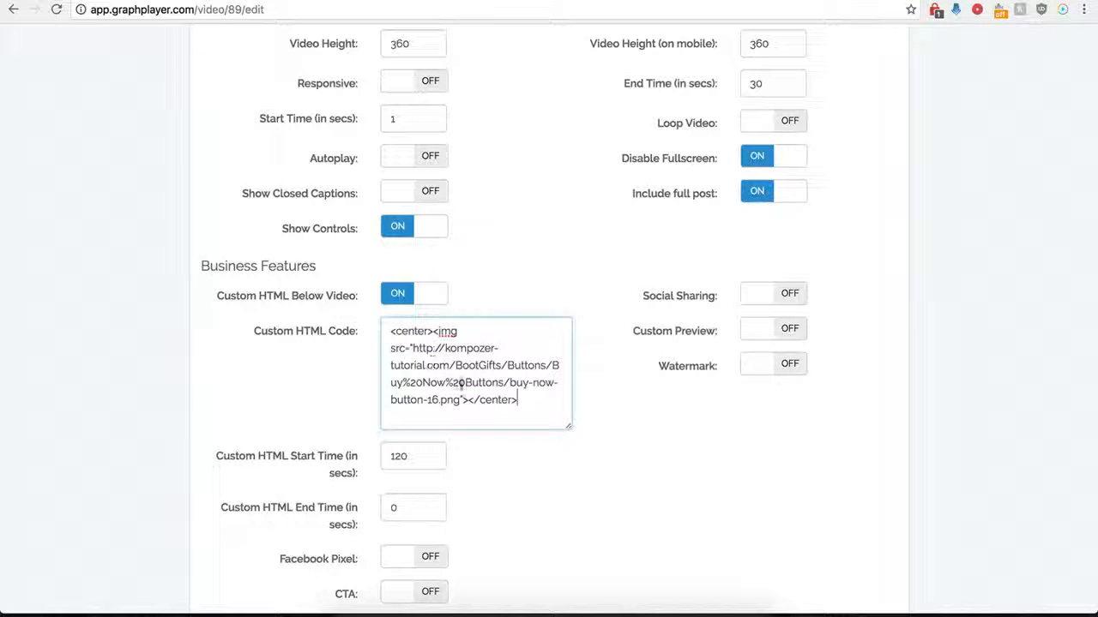
left_click(418, 443)
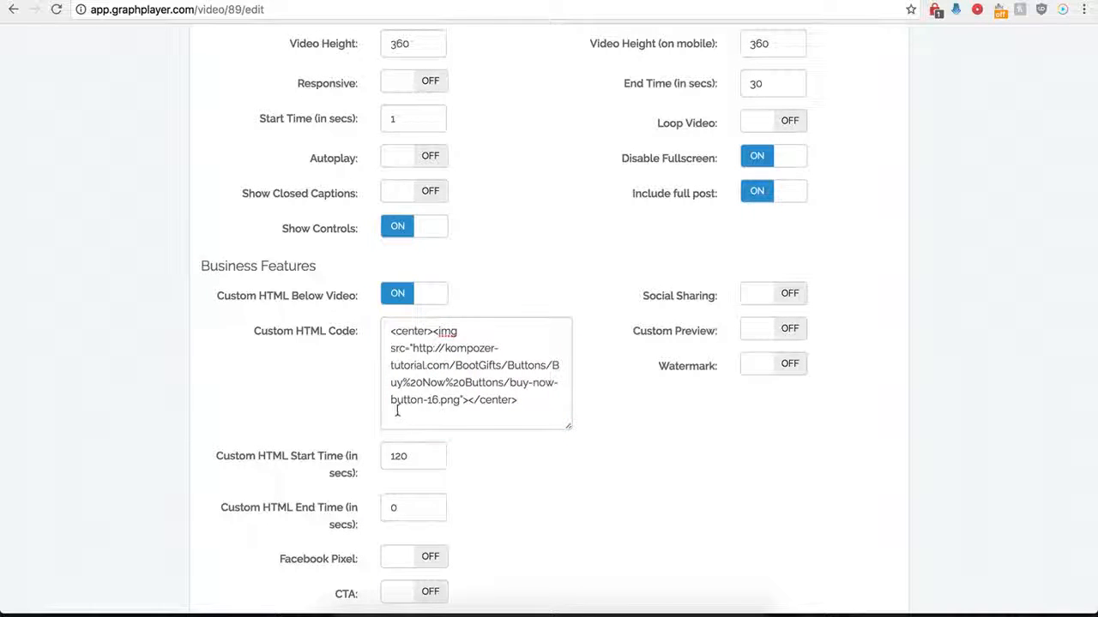
Set the custom HTML start time to 0 seconds and save the player
left_click(391, 458)
double_click(396, 457)
type("0")
left_click(512, 514)
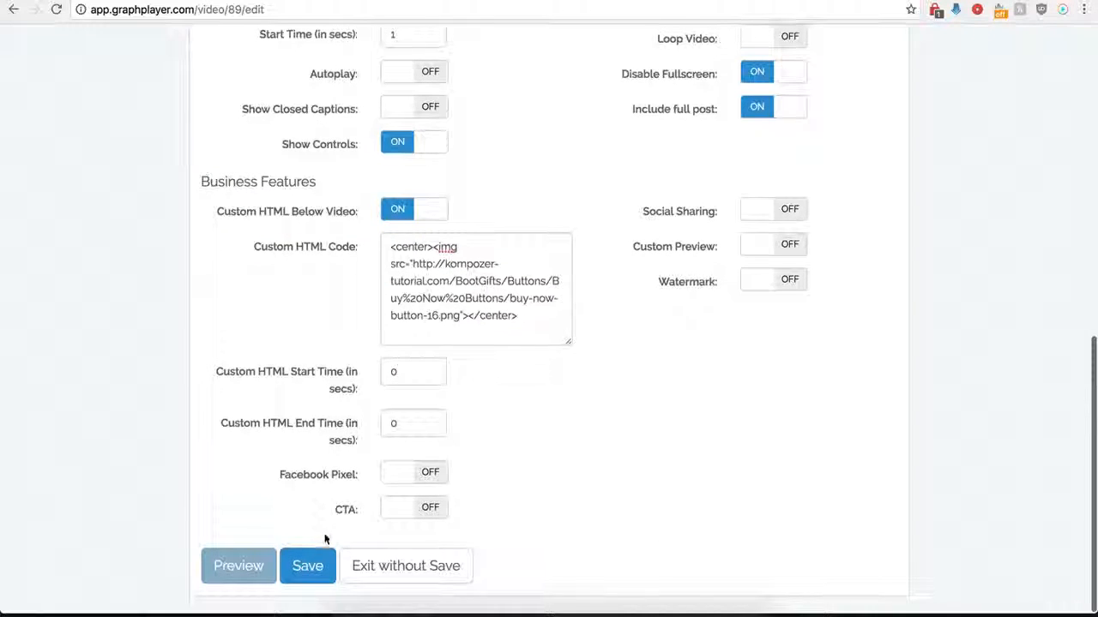
left_click(306, 564)
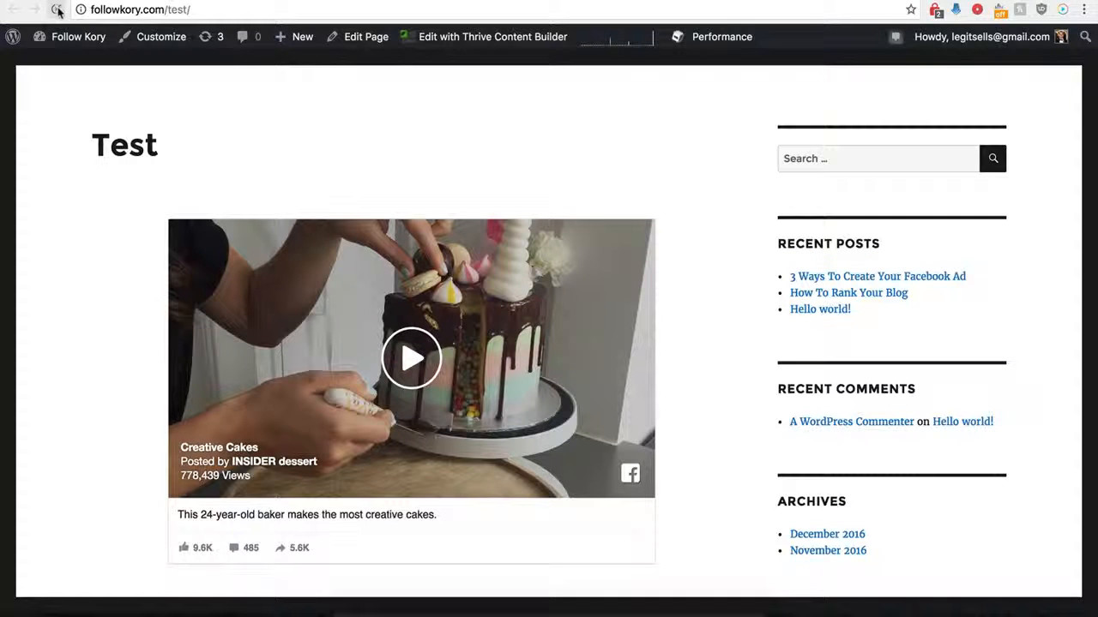
Reload the WordPress Test page and examine the custom HTML content below the embedded Facebook video
left_click(58, 11)
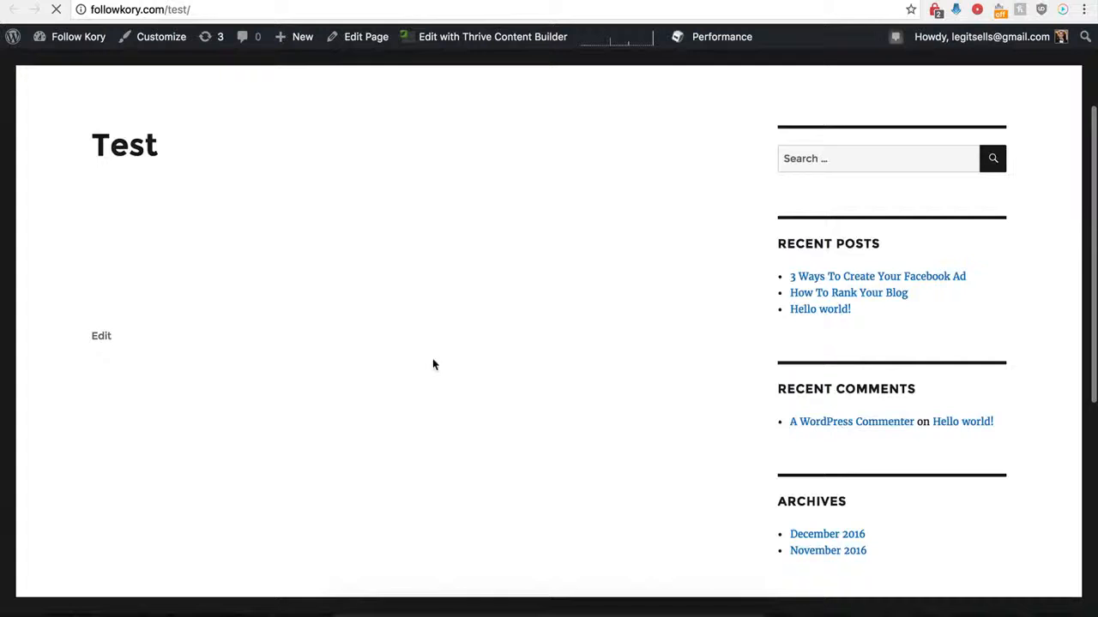
scroll(394, 382, "down", 2)
scroll(391, 386, "down", 4)
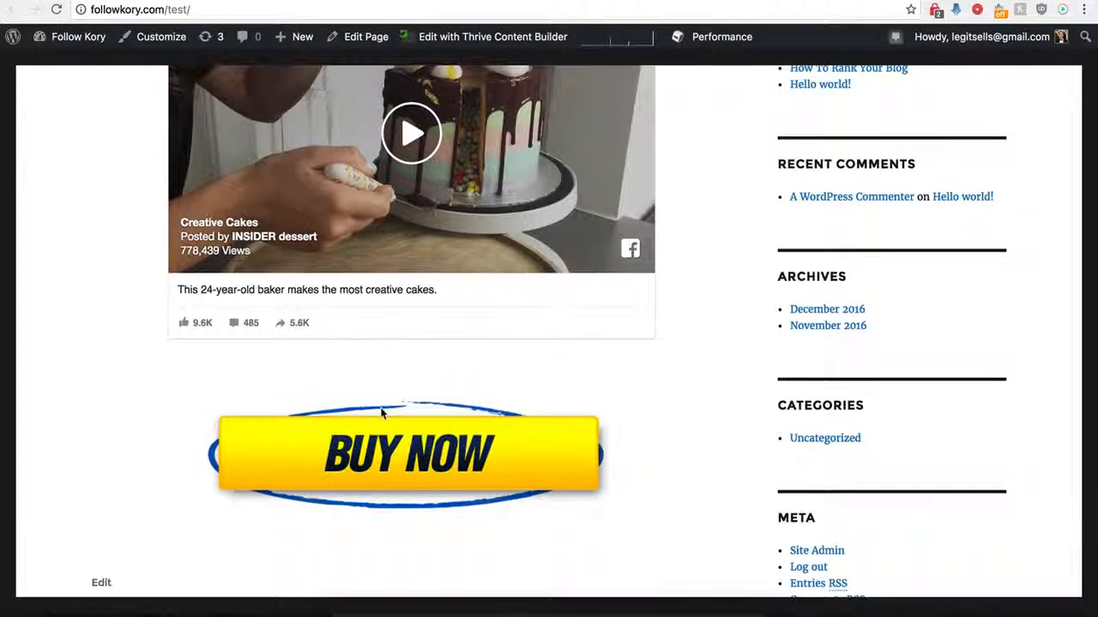
scroll(396, 398, "up", 2)
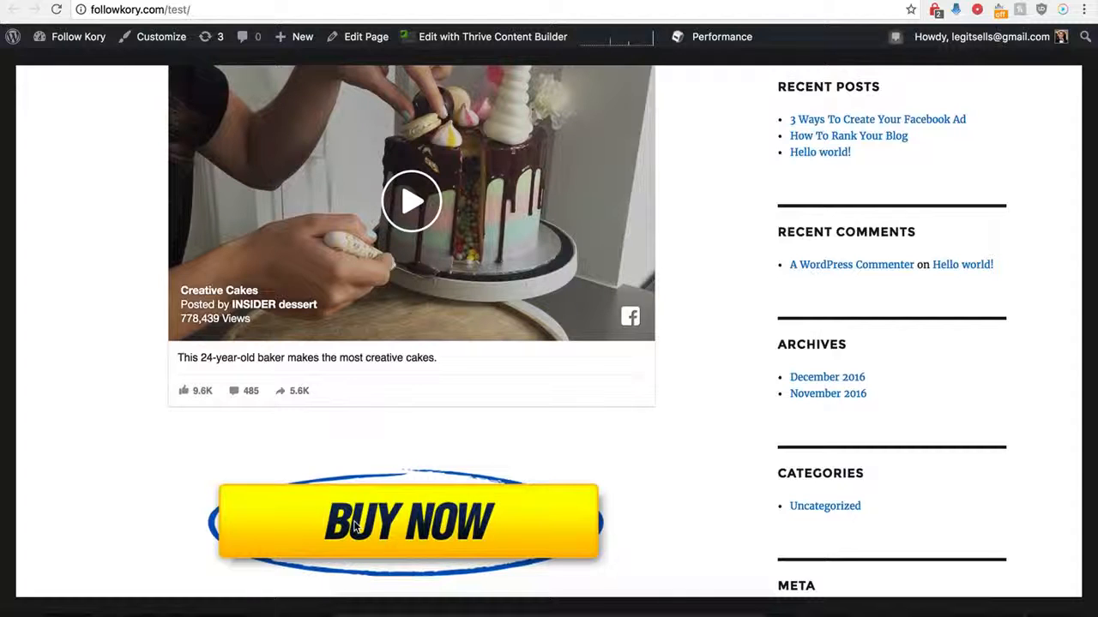
scroll(375, 483, "up", 2)
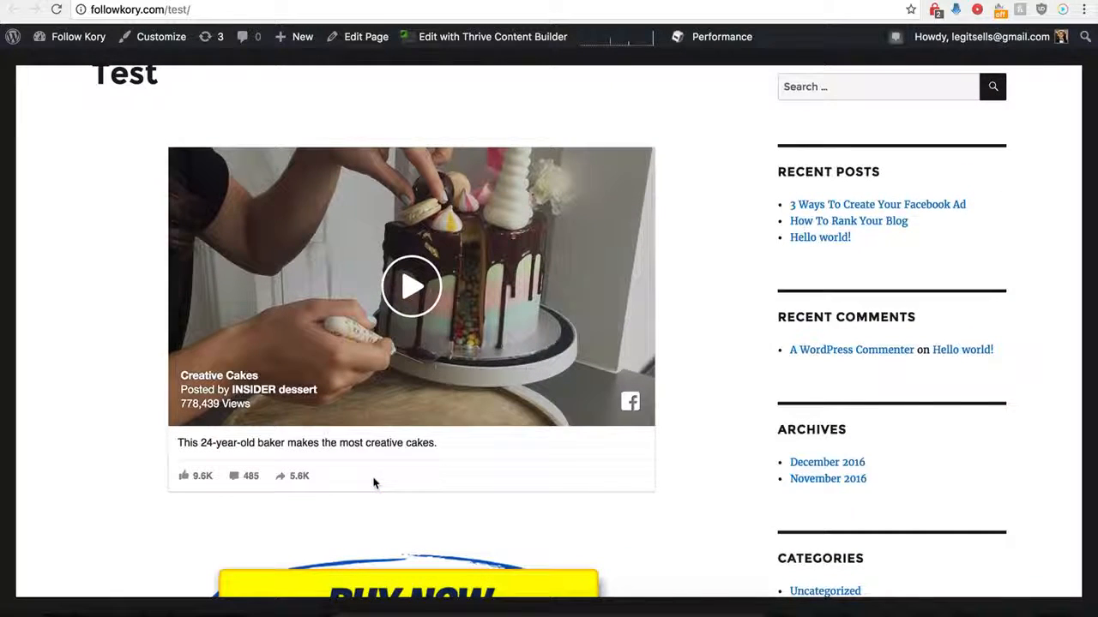
scroll(375, 483, "down", 1)
scroll(375, 483, "up", 3)
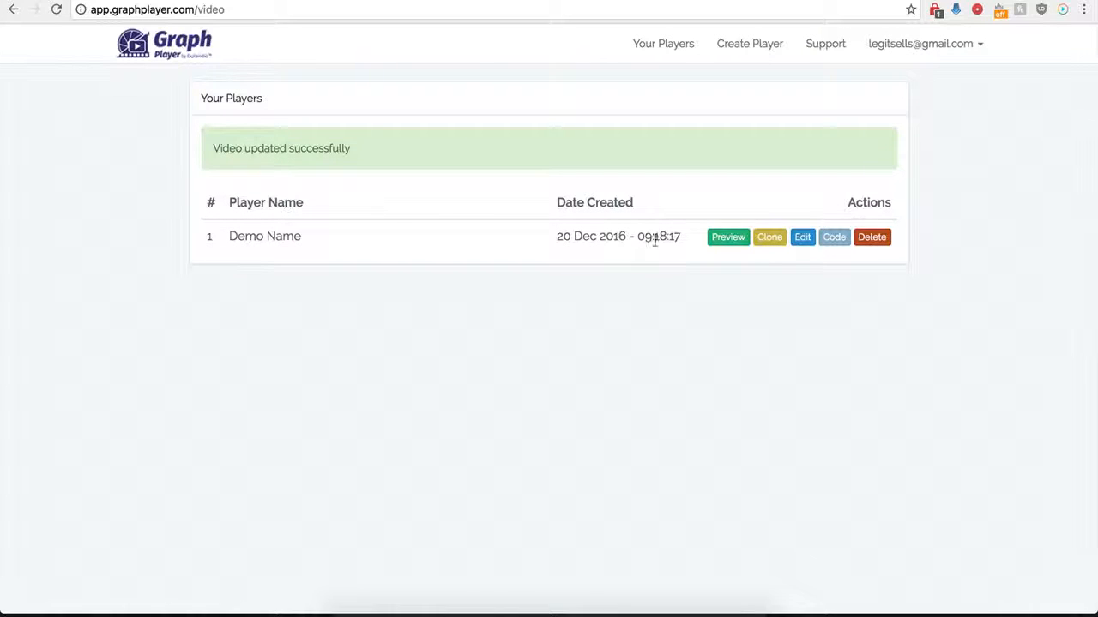
Open the Demo Name player's settings and turn off the custom HTML below the video
left_click(801, 239)
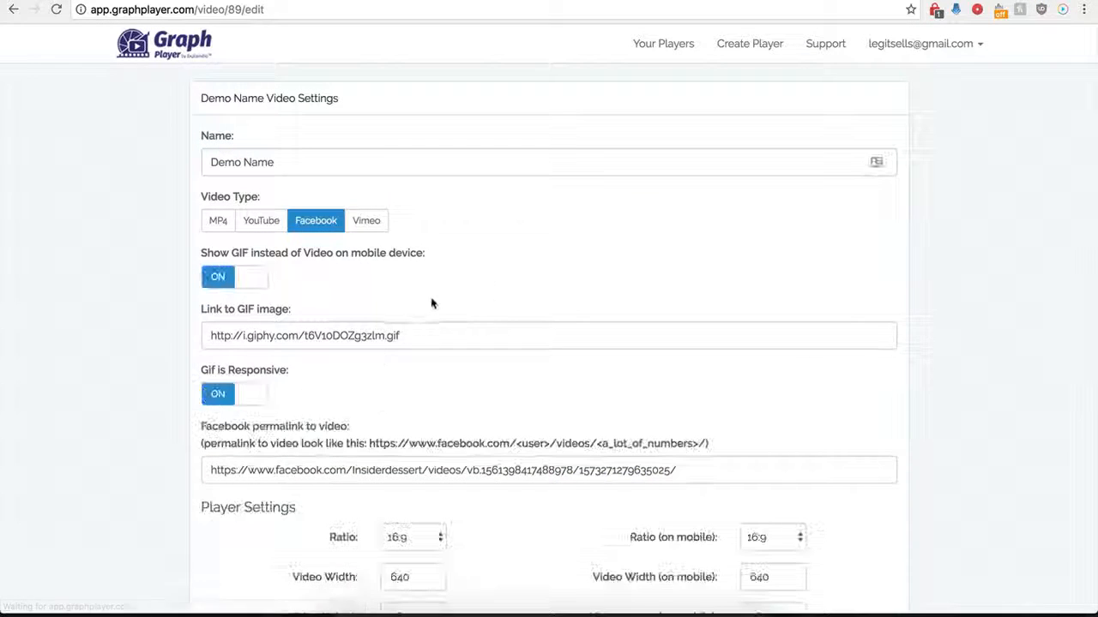
scroll(195, 466, "down", 5)
scroll(195, 465, "down", 3)
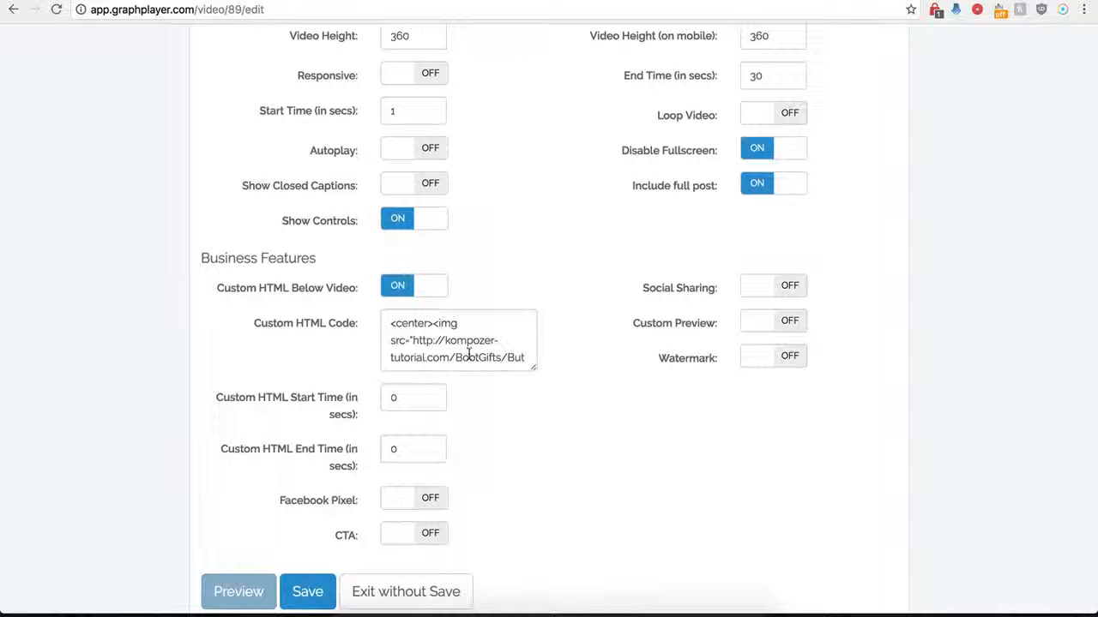
left_click(393, 286)
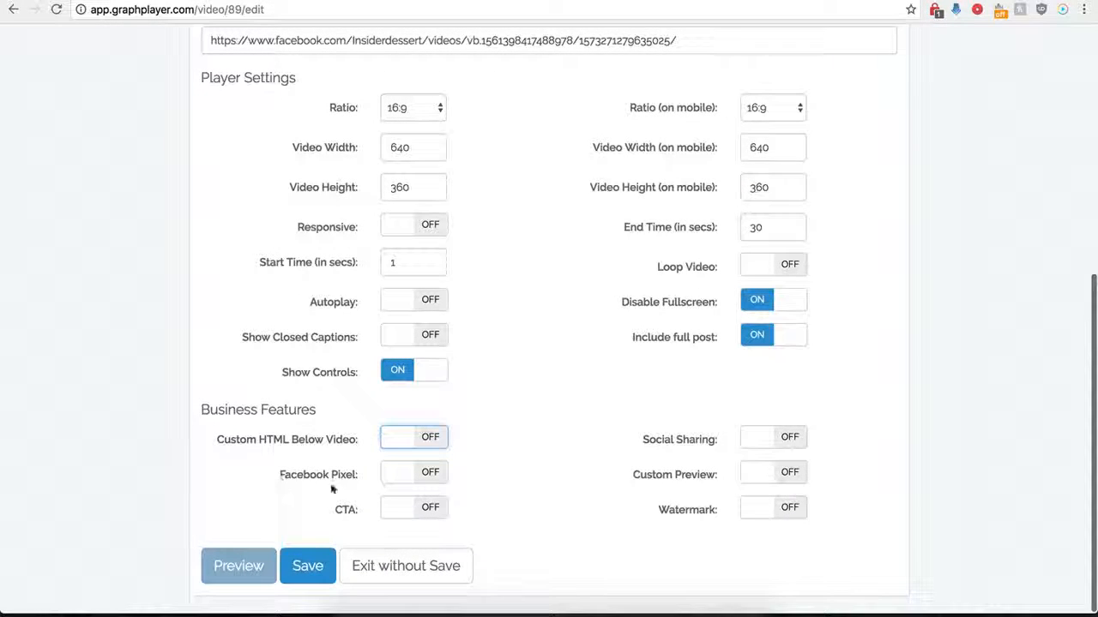
Turn on the Facebook Pixel to examine its code and timing fields, and switch it off again
left_click(433, 477)
scroll(377, 496, "down", 2)
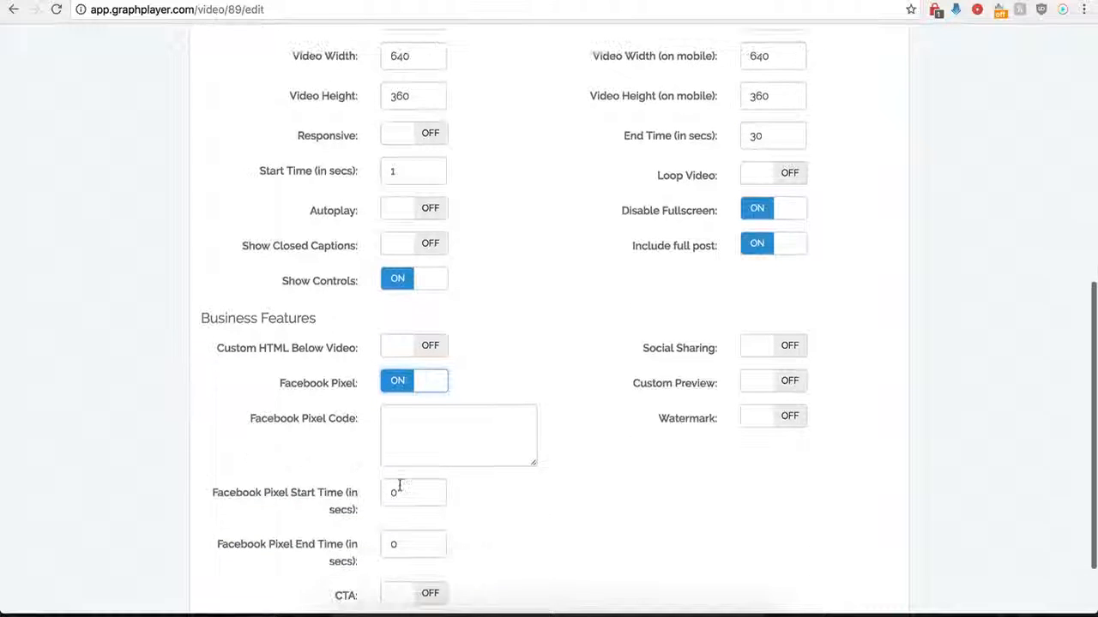
scroll(406, 446, "down", 1)
left_click(427, 397)
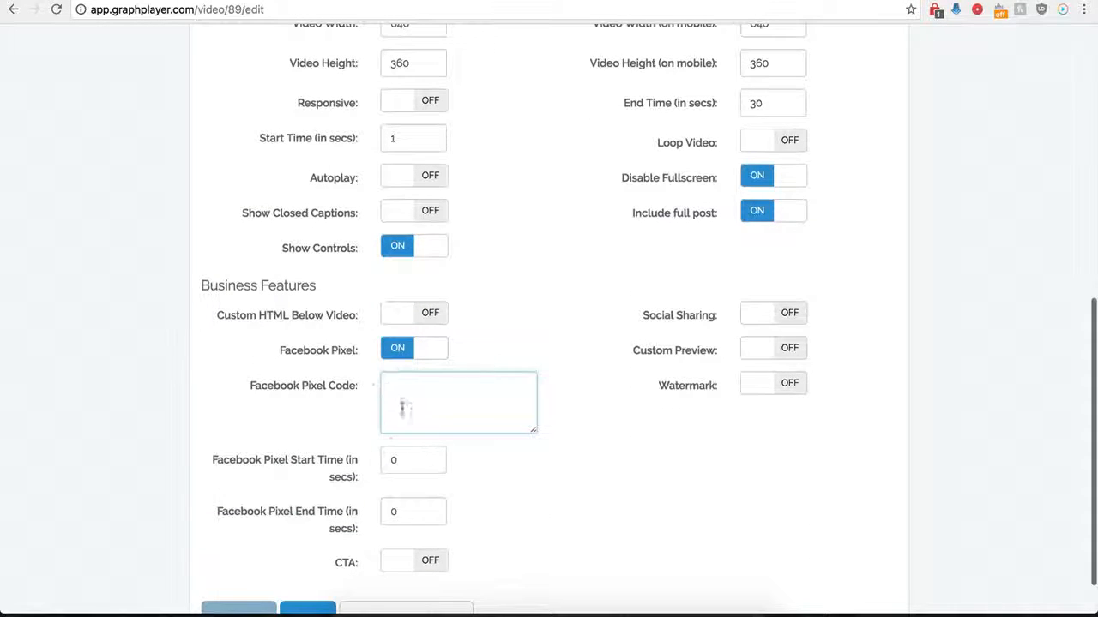
left_click(396, 350)
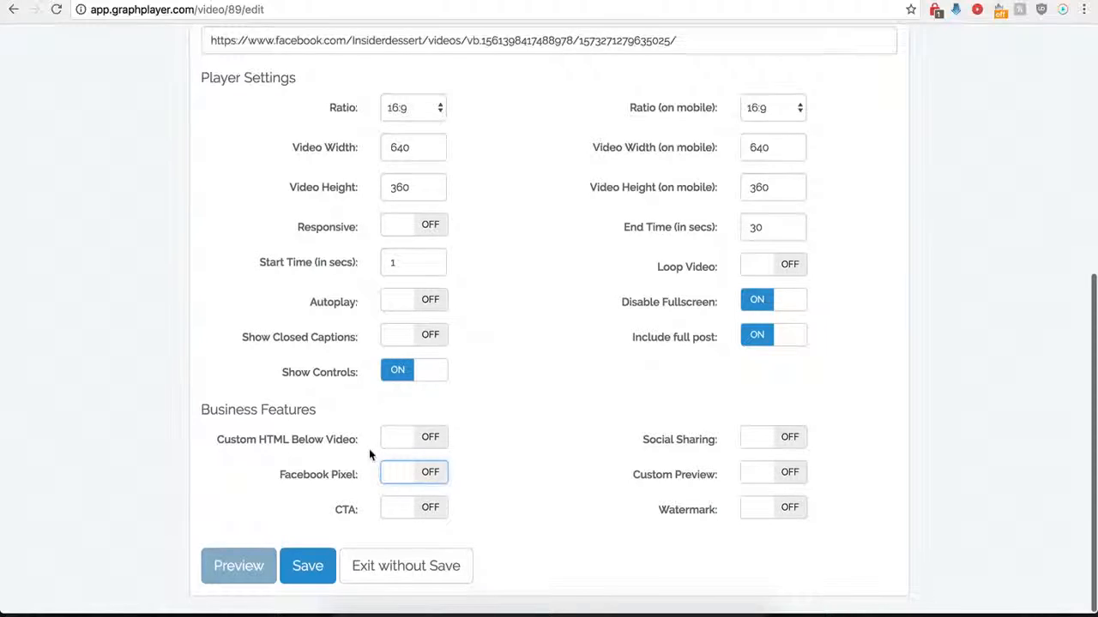
left_click(432, 510)
scroll(495, 536, "down", 5)
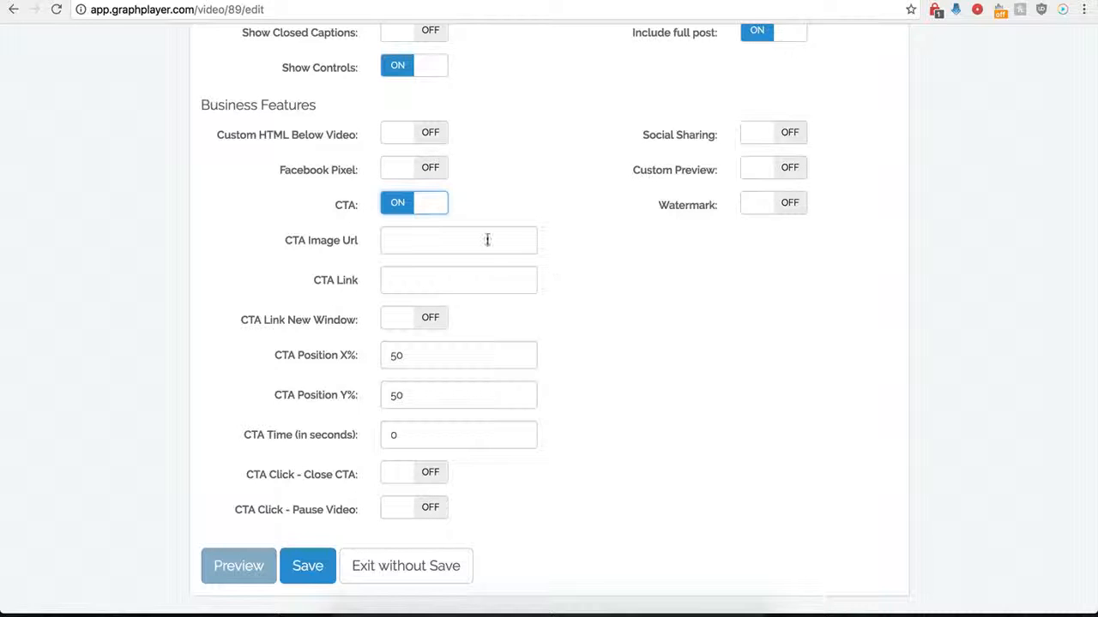
left_click(406, 237)
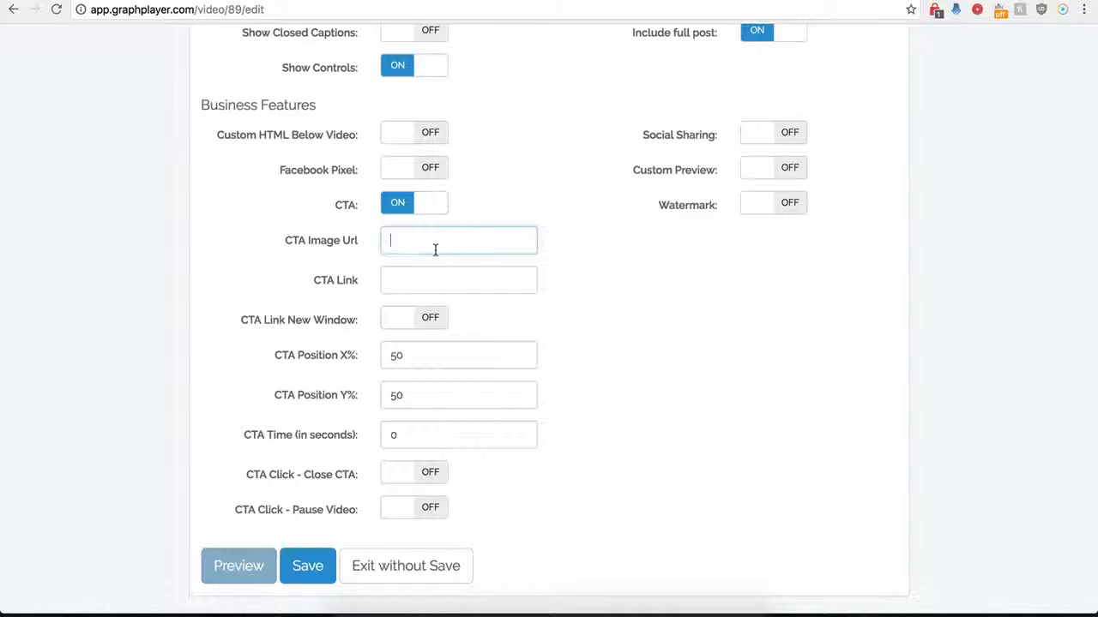
key("ctrl+v")
left_click(399, 281)
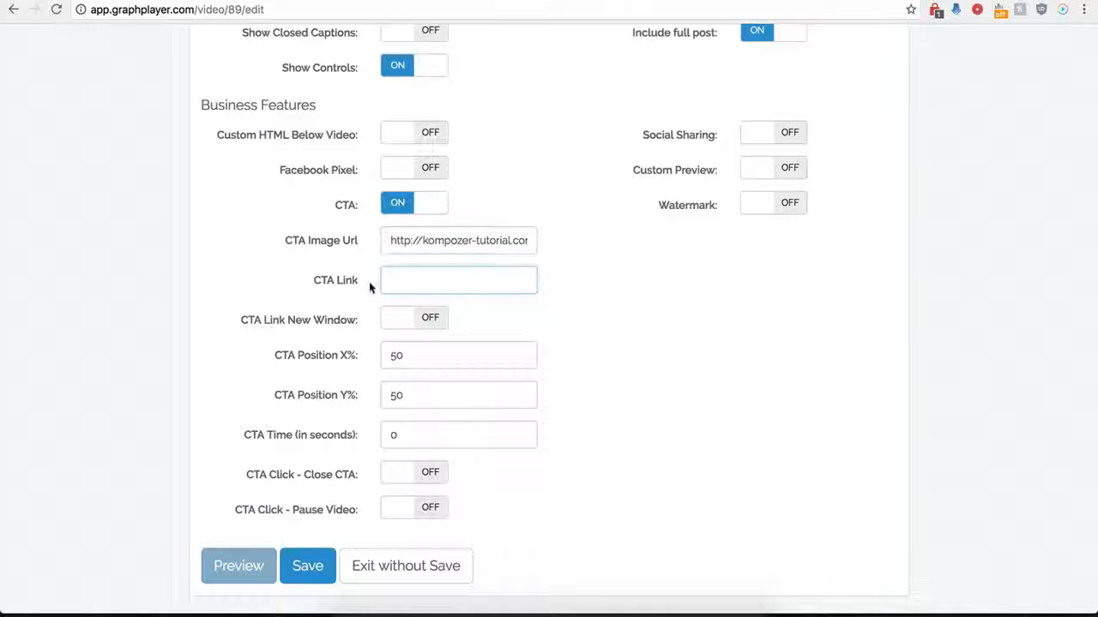
left_click(407, 283)
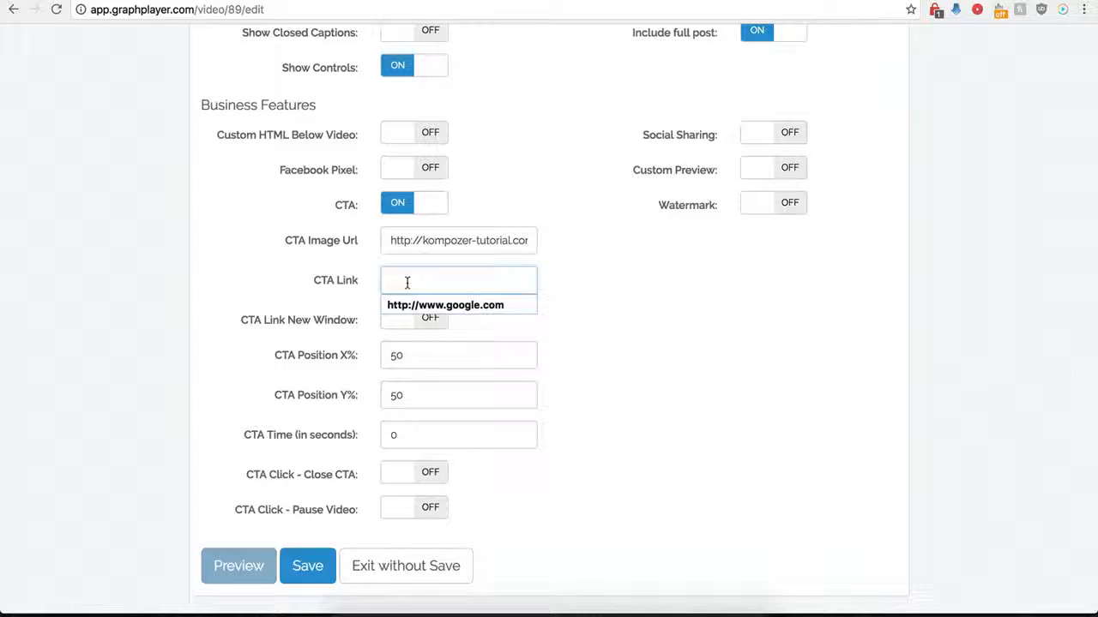
left_click(433, 305)
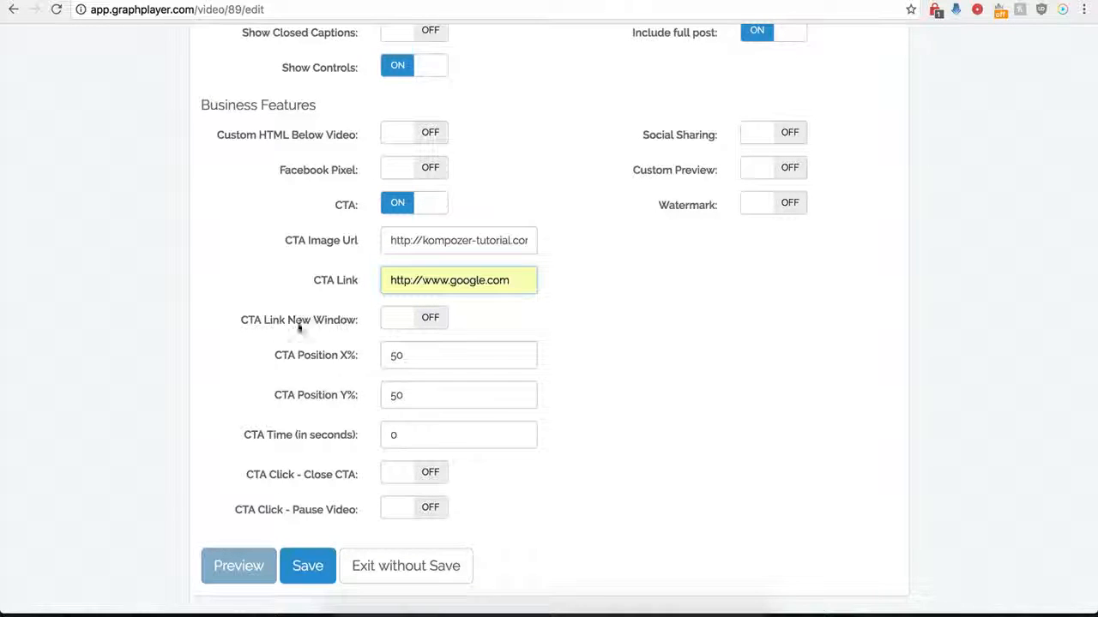
left_click(427, 320)
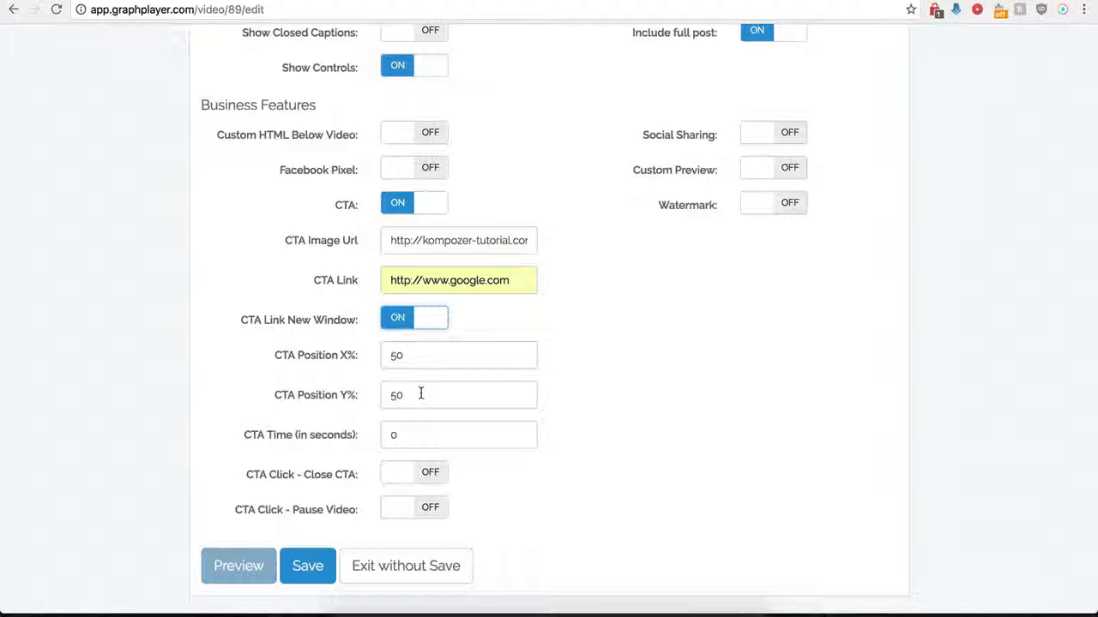
Try a CTA time of 12 seconds and return it to 0
left_click_drag(408, 435, 348, 437)
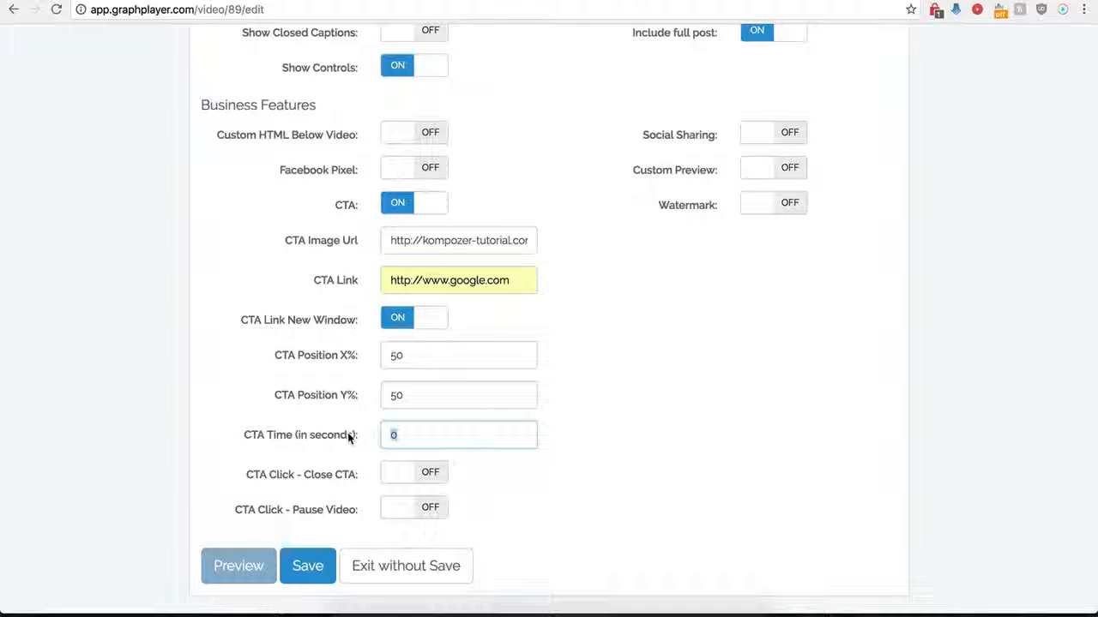
type("12")
key("BackSpace")
key("BackSpace")
type("0")
left_click(457, 509)
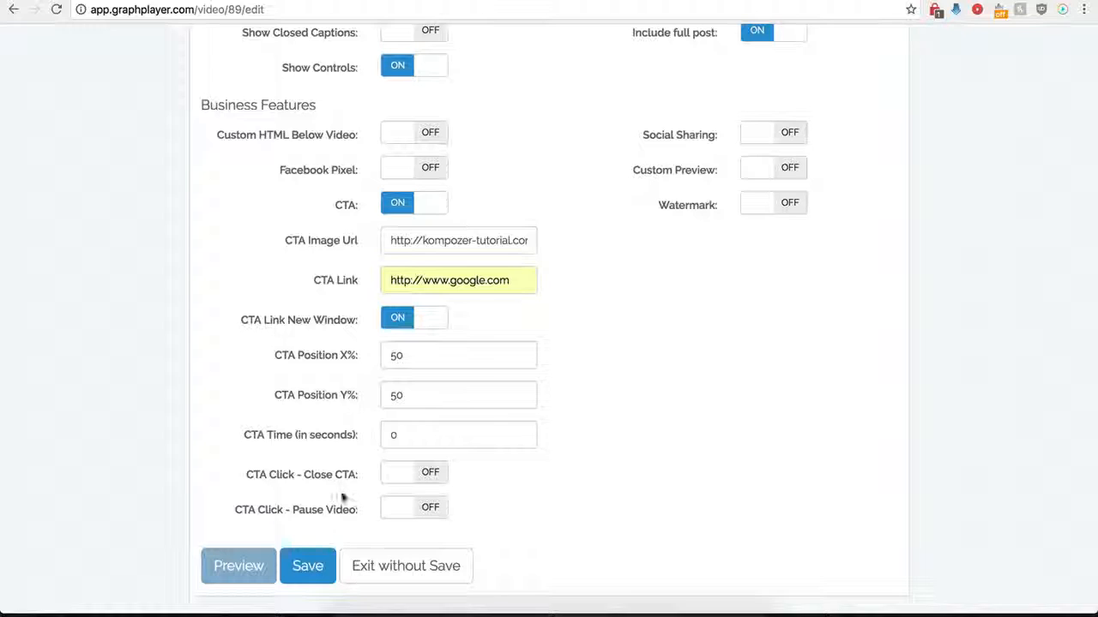
Make the CTA close when clicked, save the player and reload the WordPress Test page
left_click(431, 478)
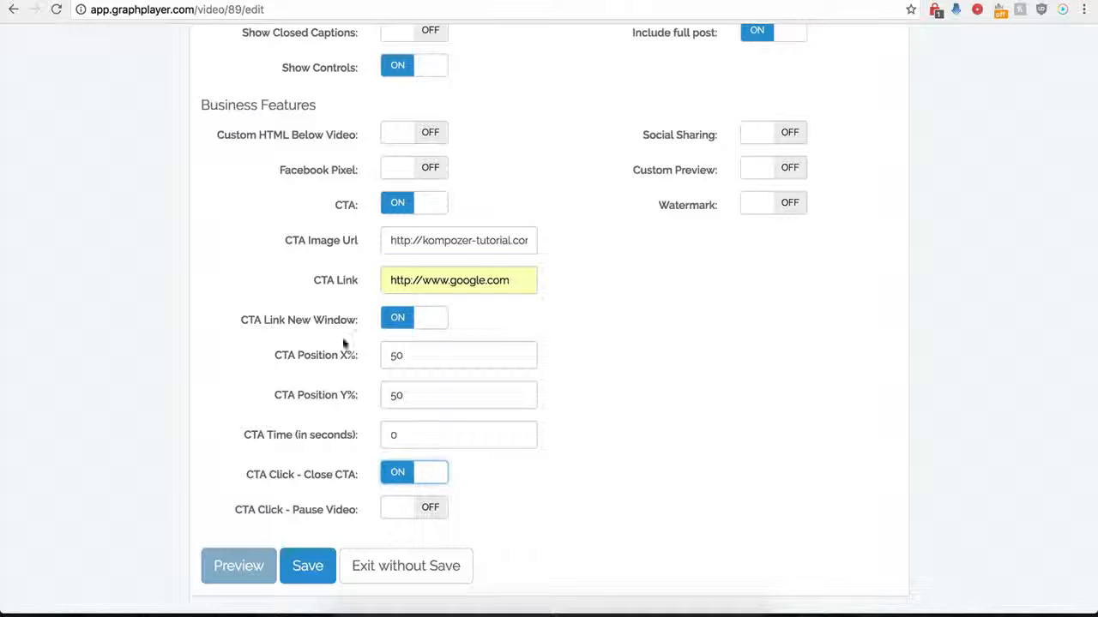
left_click(291, 585)
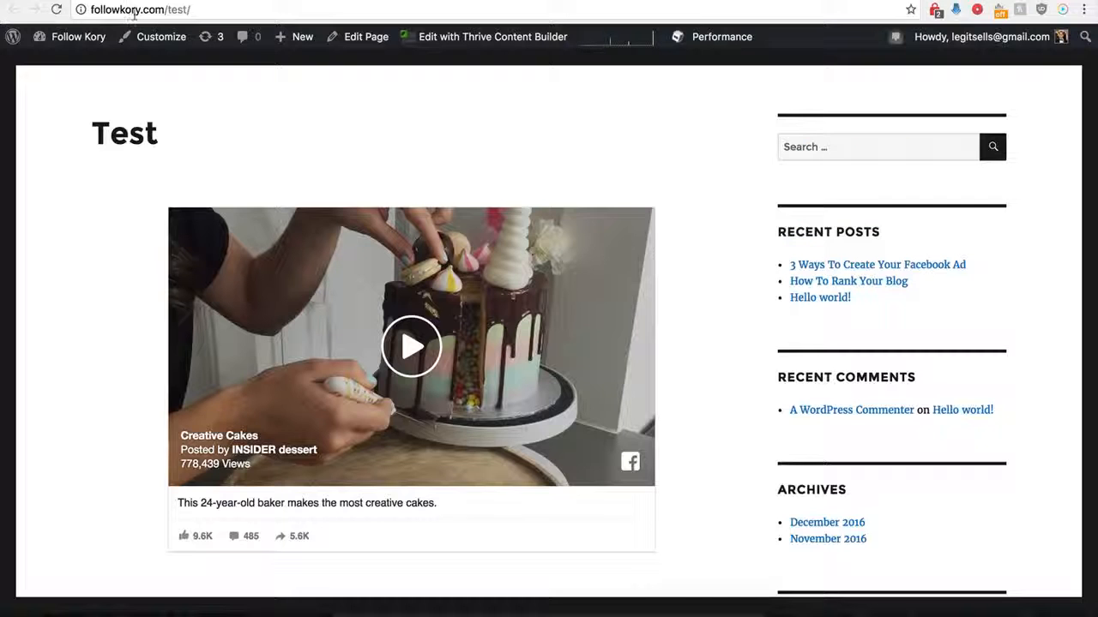
left_click(57, 9)
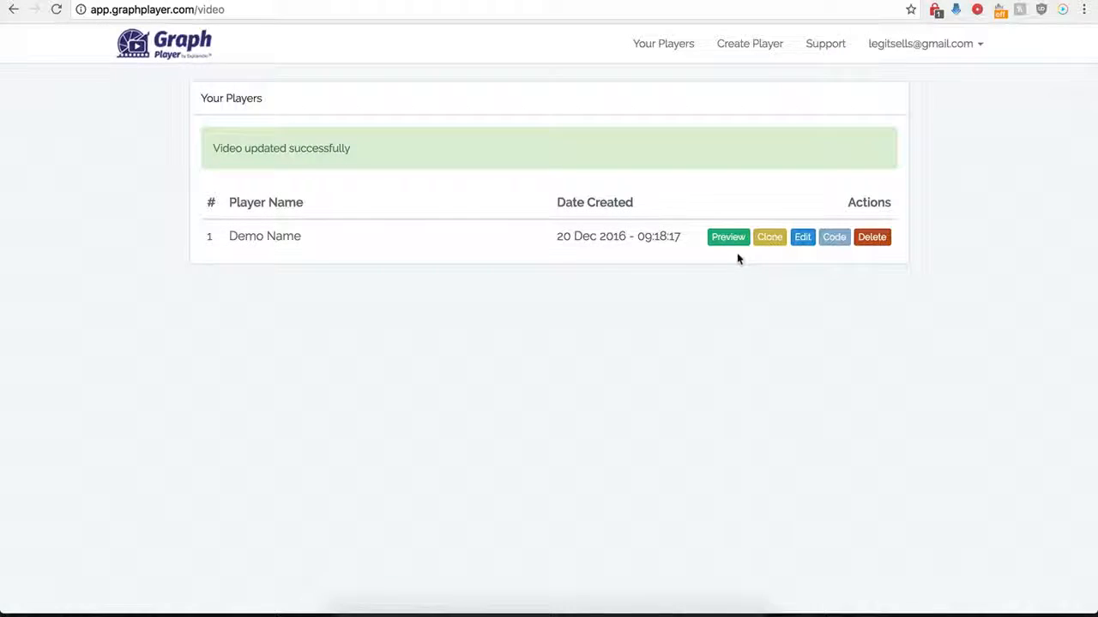
Set the CTA's X position to 0%, save the player and test the Buy Now button on the Test page
left_click(799, 237)
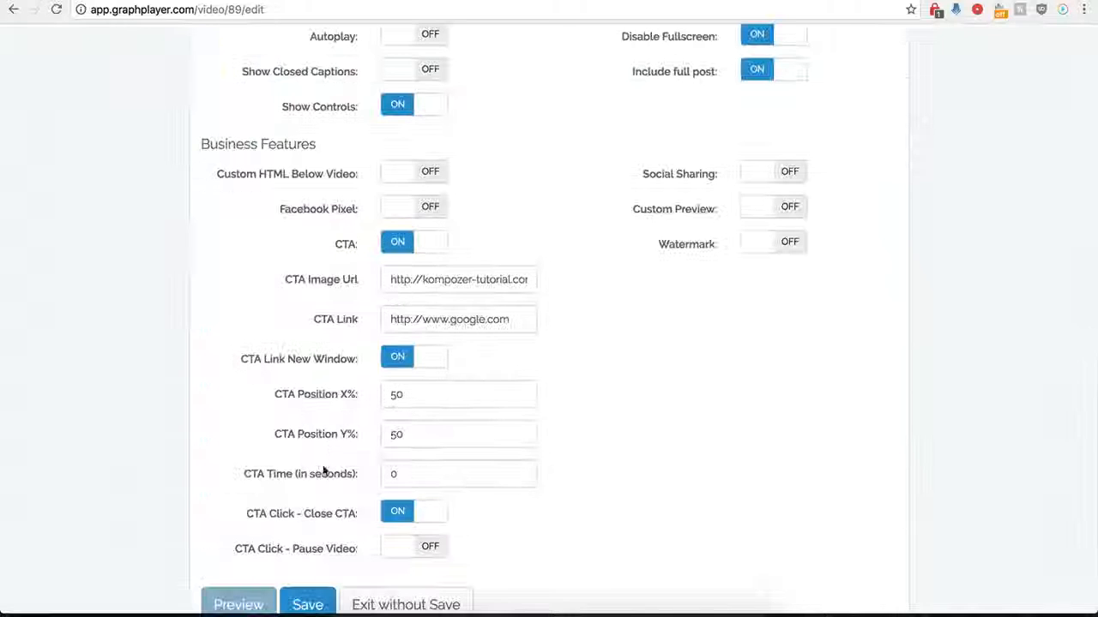
scroll(350, 444, "down", 1)
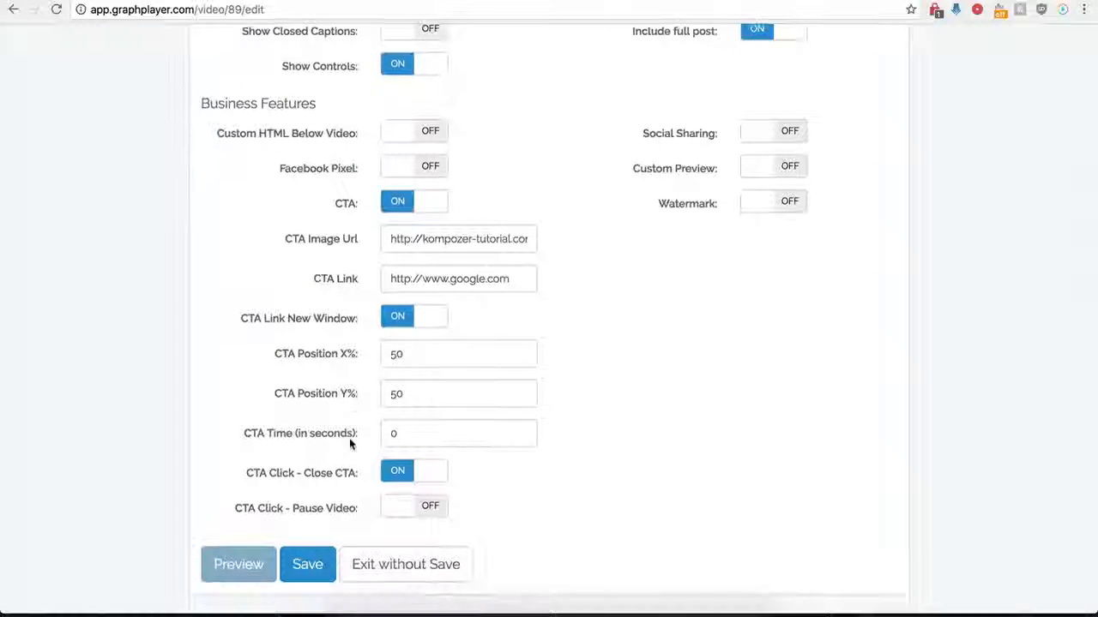
left_click(414, 361)
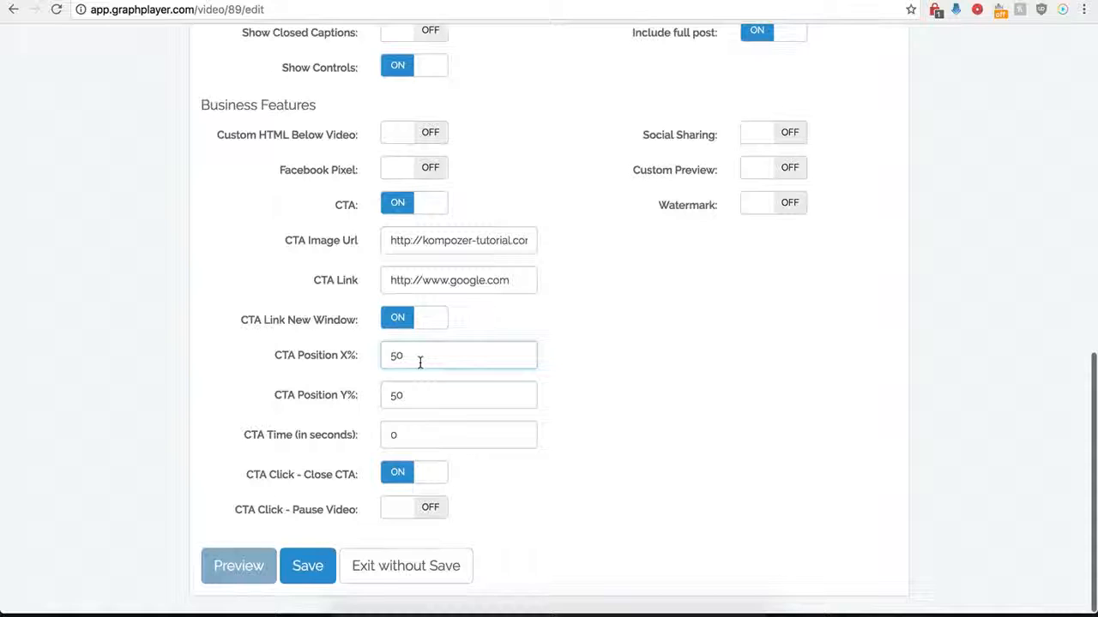
key("BackSpace")
key("BackSpace")
type("0")
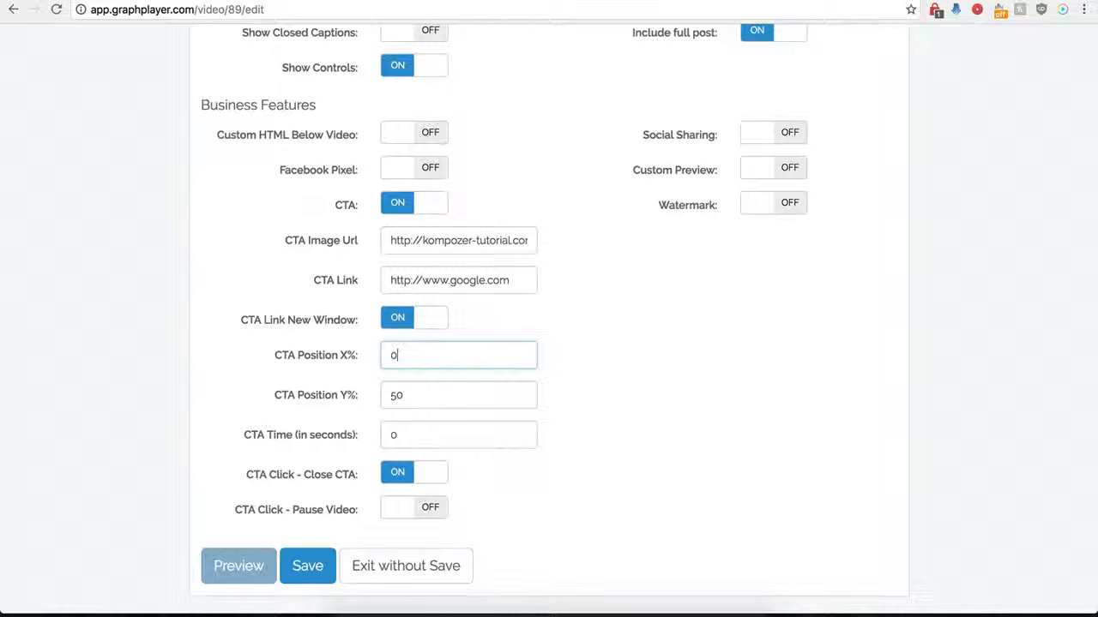
left_click(307, 570)
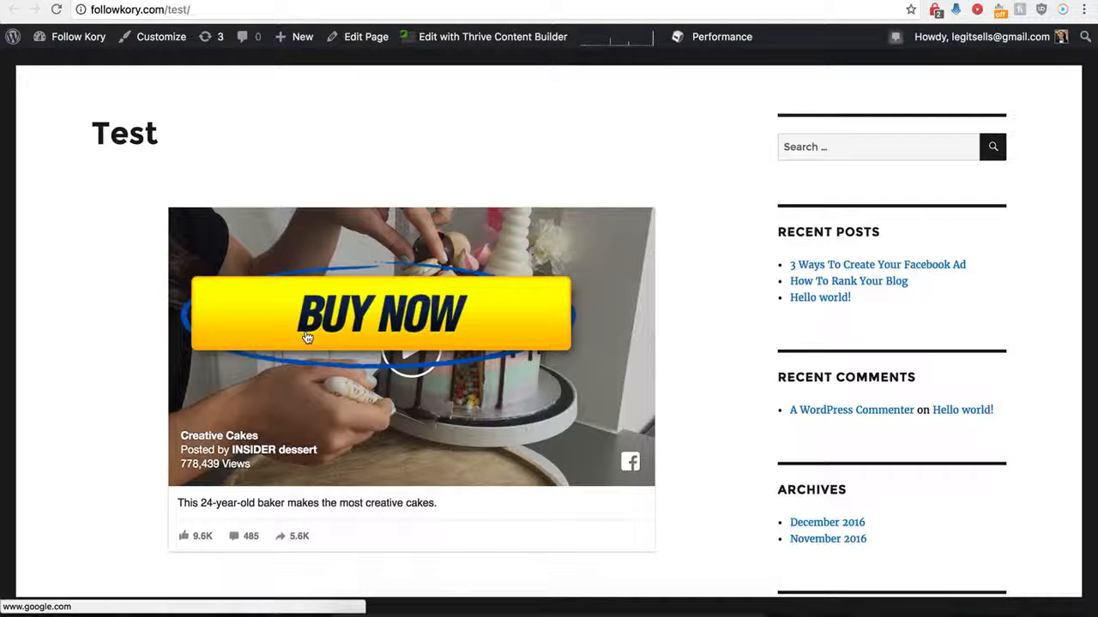
left_click(391, 317)
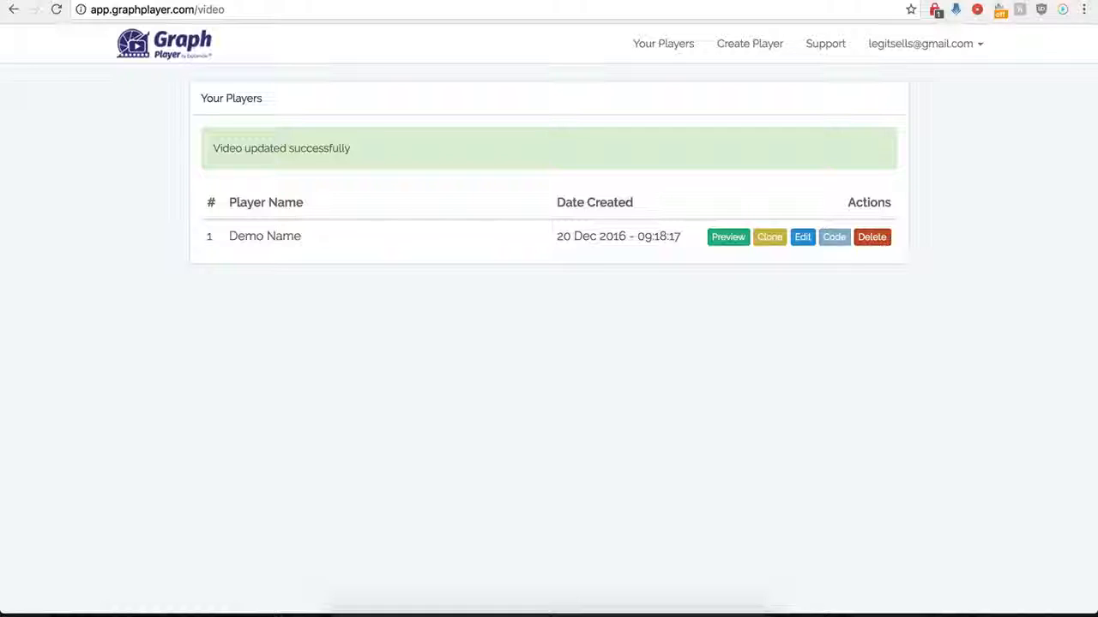
Reopen the Demo Name player's settings in GraphPlayer and turn off the CTA
left_click(802, 236)
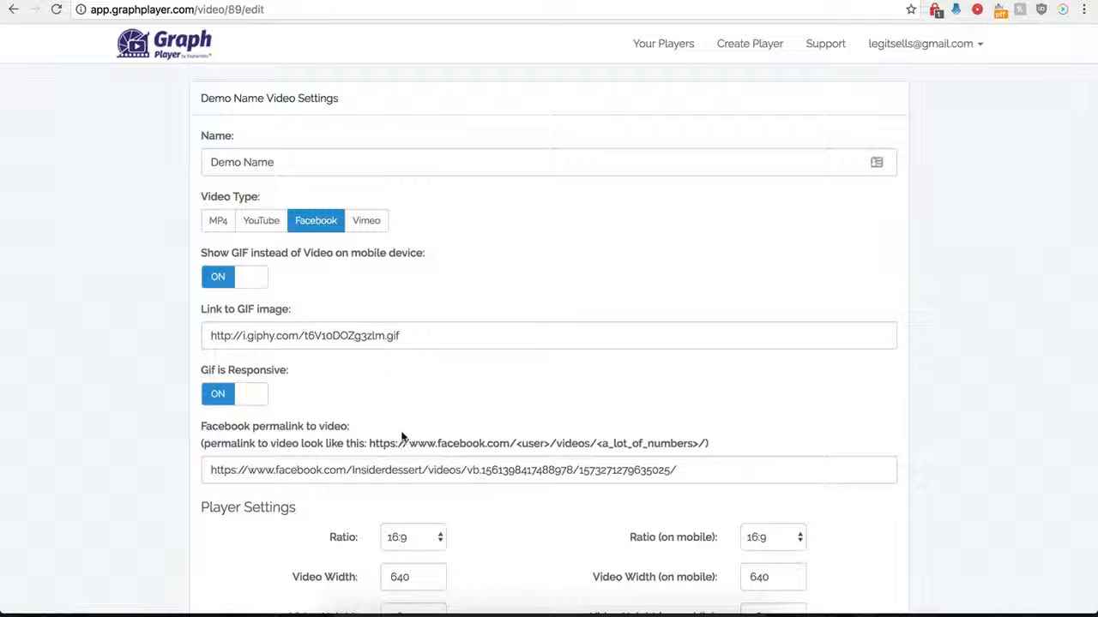
scroll(404, 404, "down", 9)
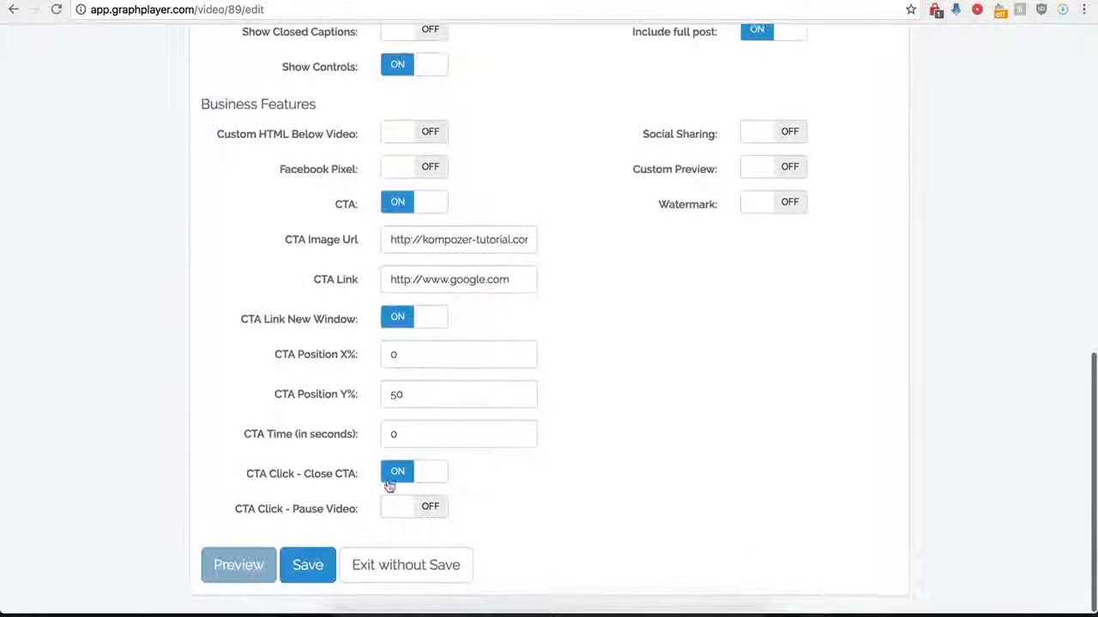
left_click(394, 202)
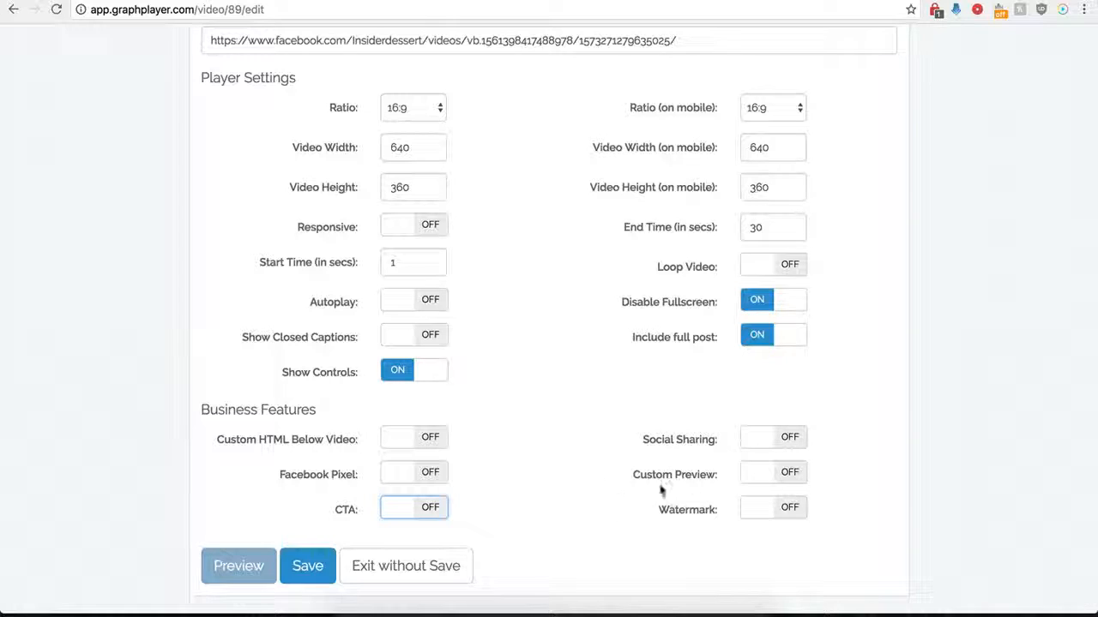
left_click(699, 439)
scroll(609, 475, "down", 2)
scroll(609, 476, "down", 1)
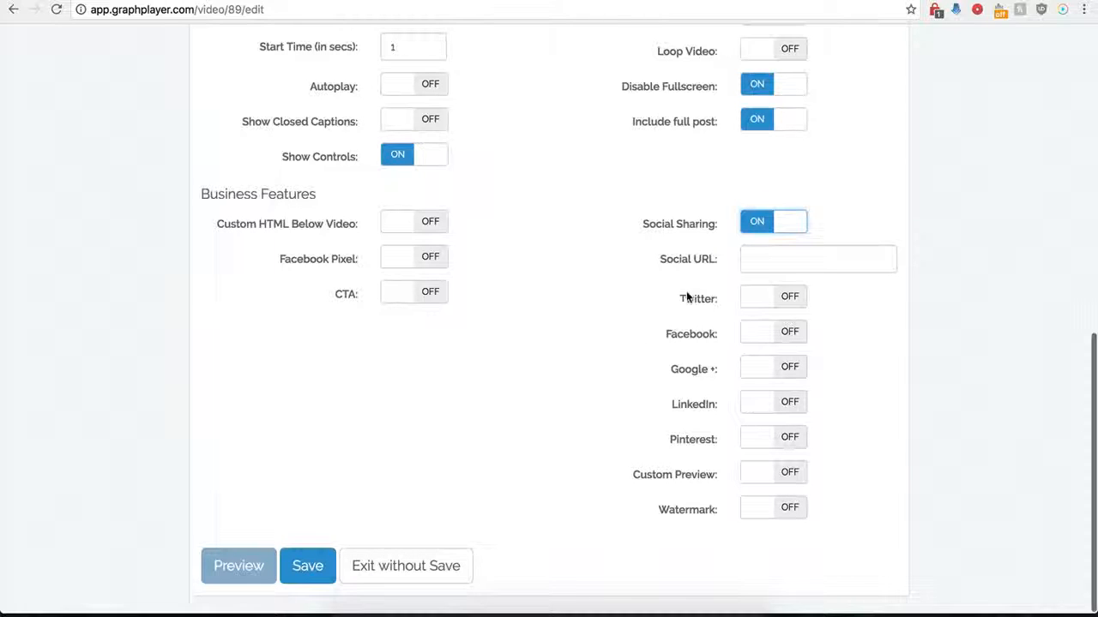
left_click(755, 259)
left_click(758, 259)
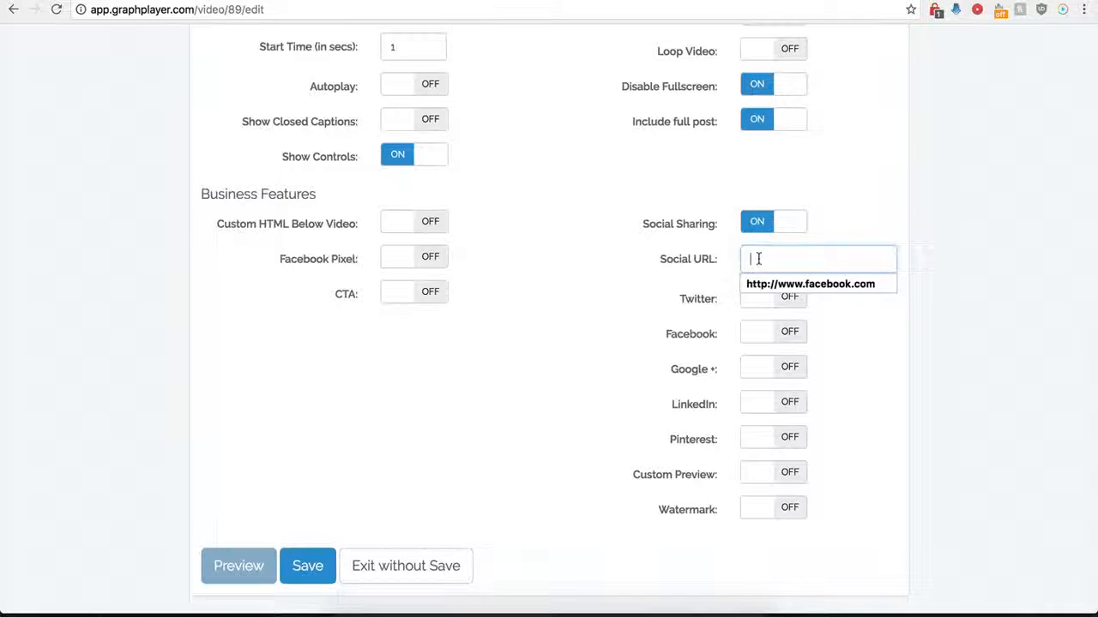
left_click(760, 284)
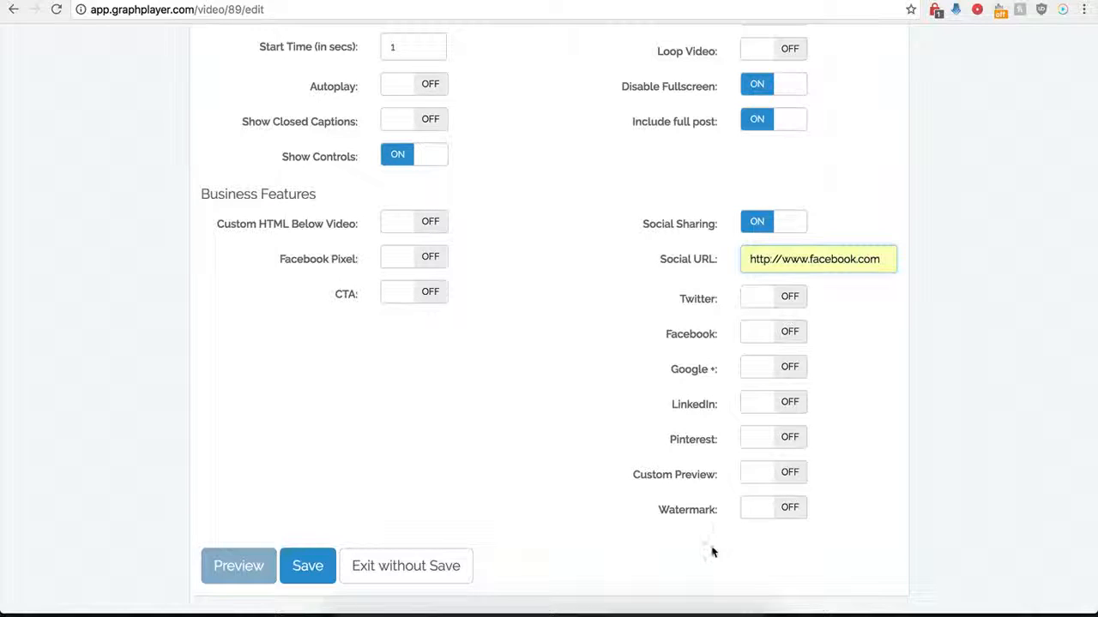
Enable Twitter sharing with the handle testing and the text twitter
left_click(787, 300)
left_click(765, 334)
left_click(766, 379)
type("t")
left_click(766, 398)
Enable Facebook, Google + and LinkedIn sharing, save the player and switch to the WordPress Test page
scroll(682, 360, "down", 1)
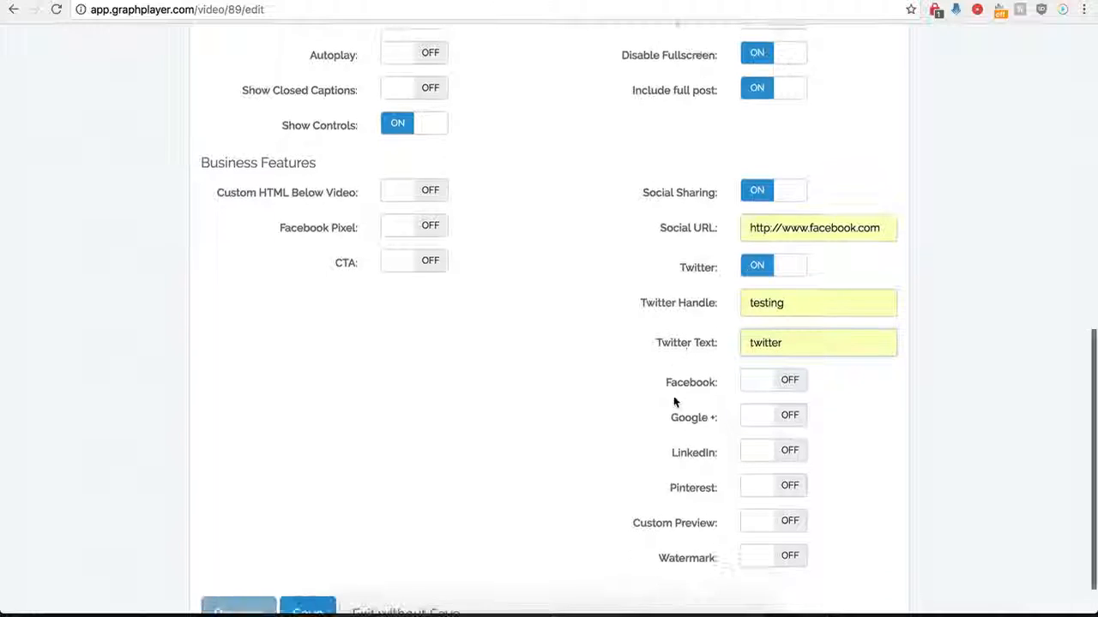
left_click(791, 388)
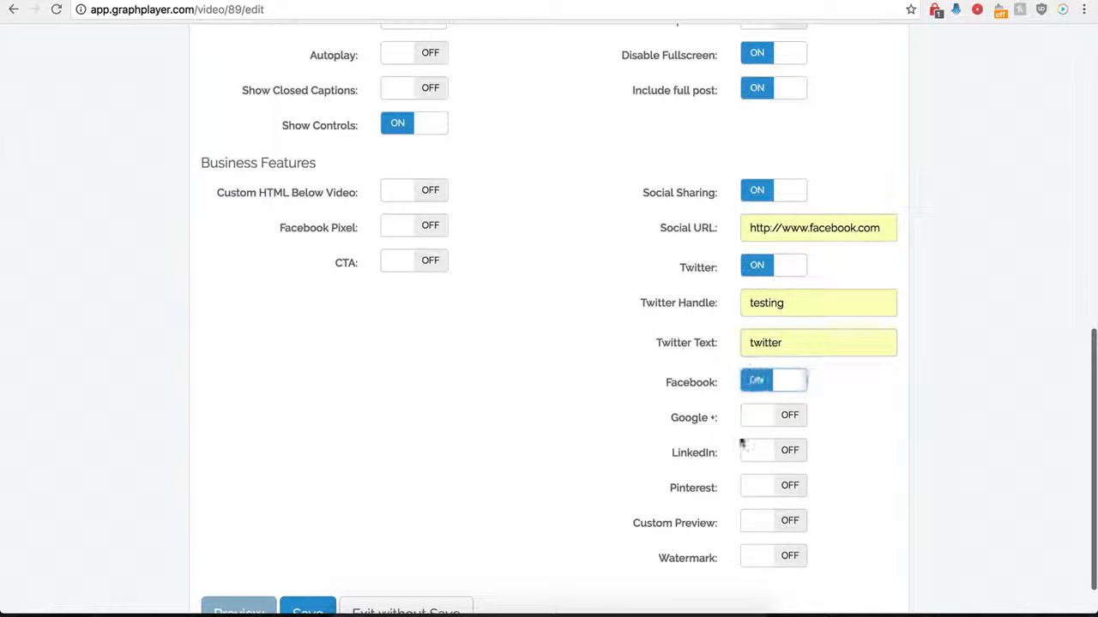
left_click(788, 415)
left_click(786, 452)
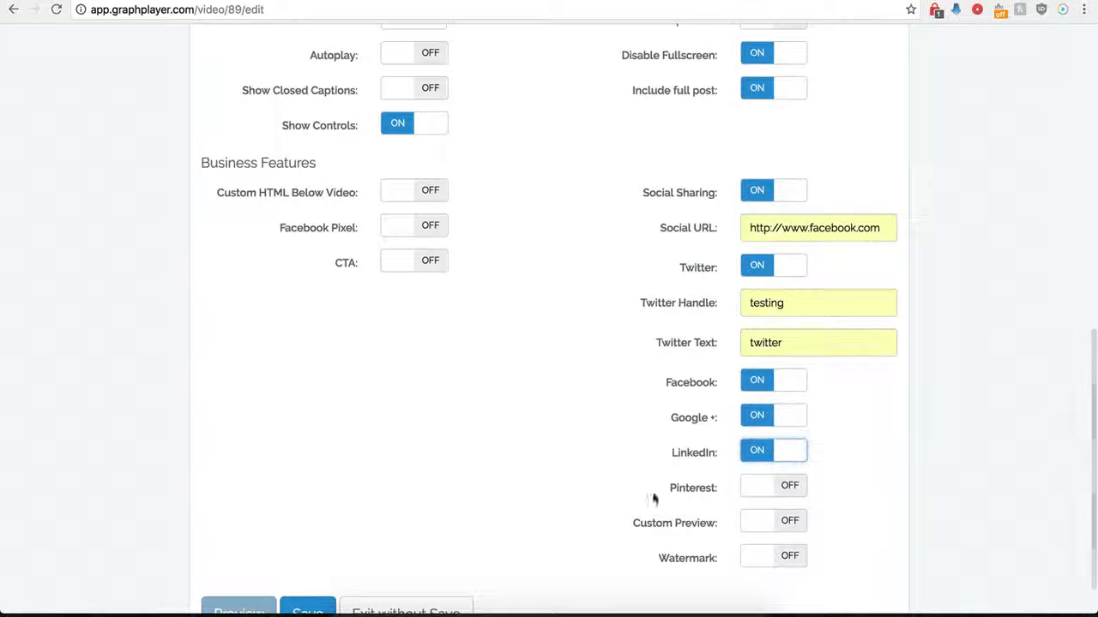
scroll(742, 442, "down", 2)
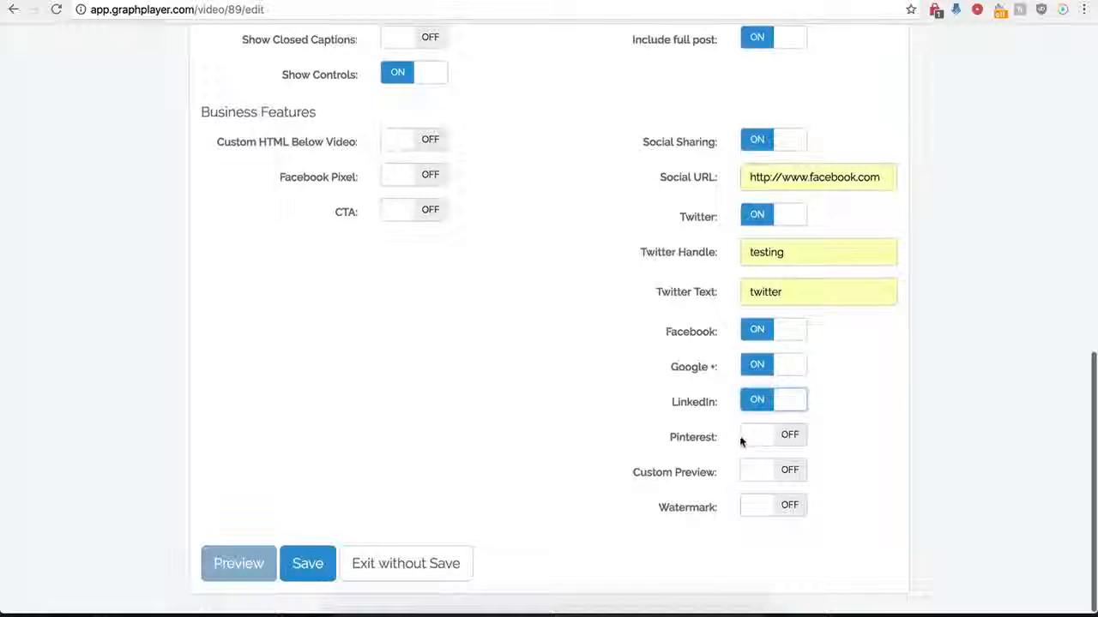
left_click(310, 568)
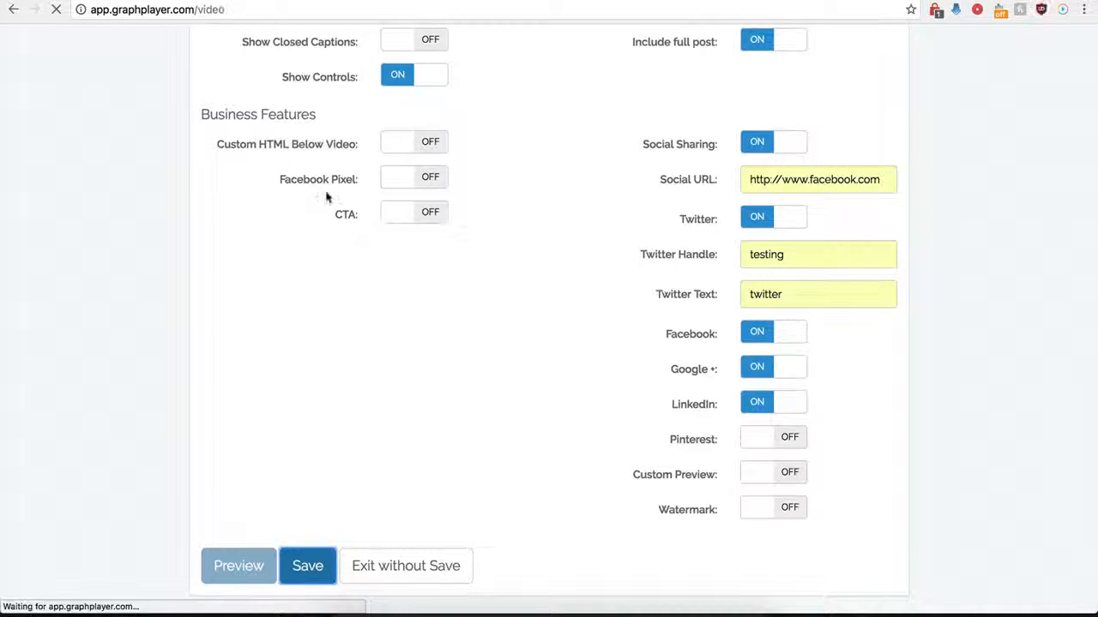
left_click(135, 1)
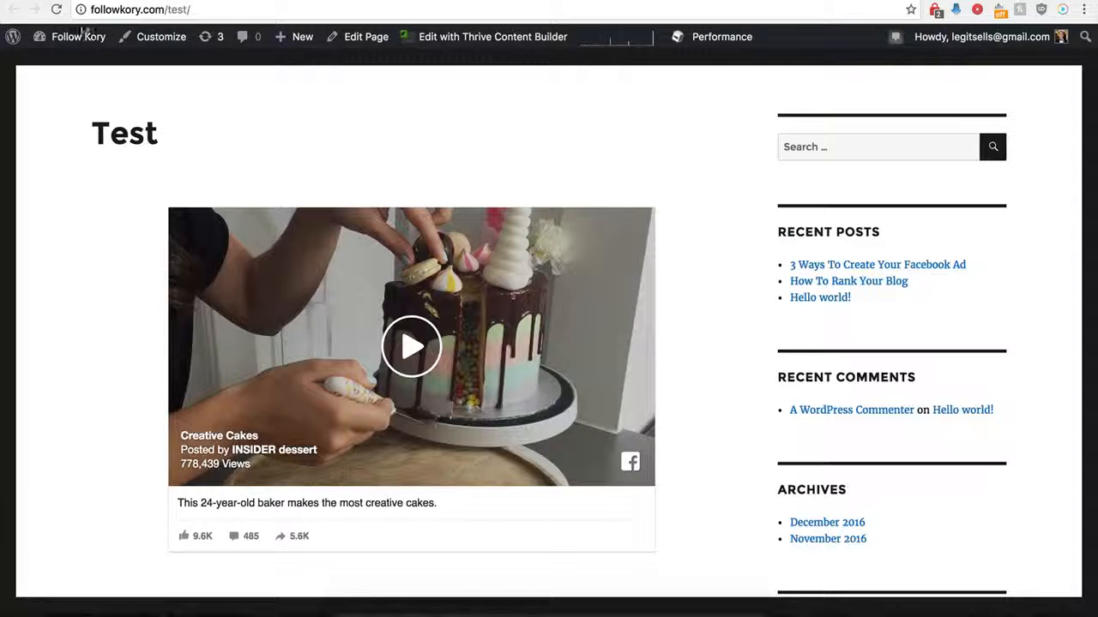
Reload the WordPress Test page and examine the social sharing buttons below the video
left_click(56, 10)
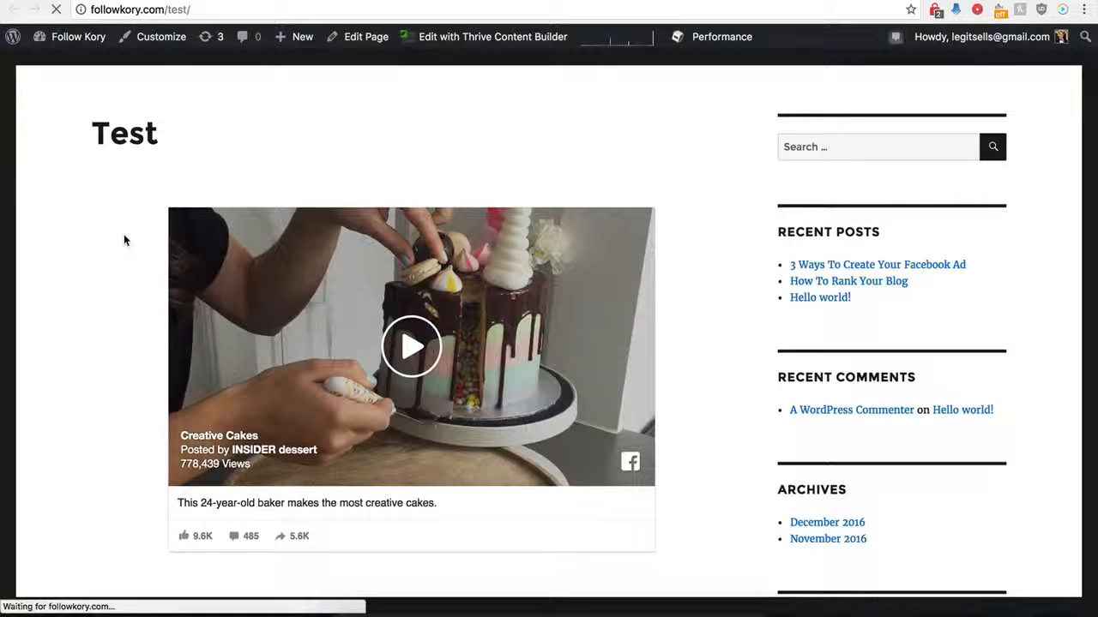
scroll(125, 240, "down", 2)
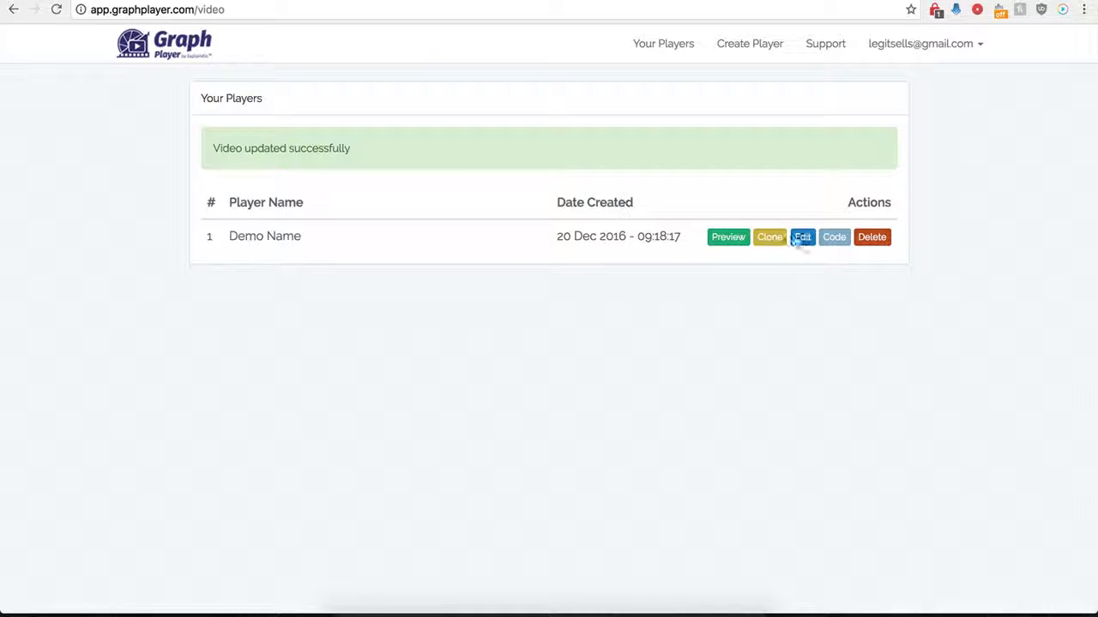
Reopen the Demo Name player's settings in GraphPlayer and turn off social sharing
left_click(806, 244)
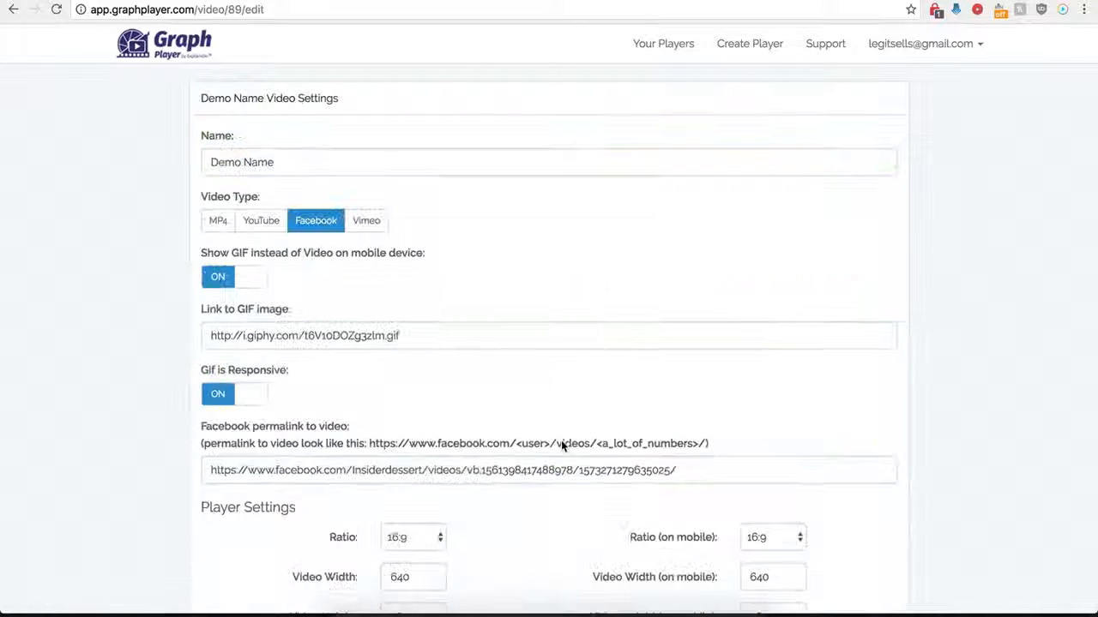
scroll(618, 497, "down", 9)
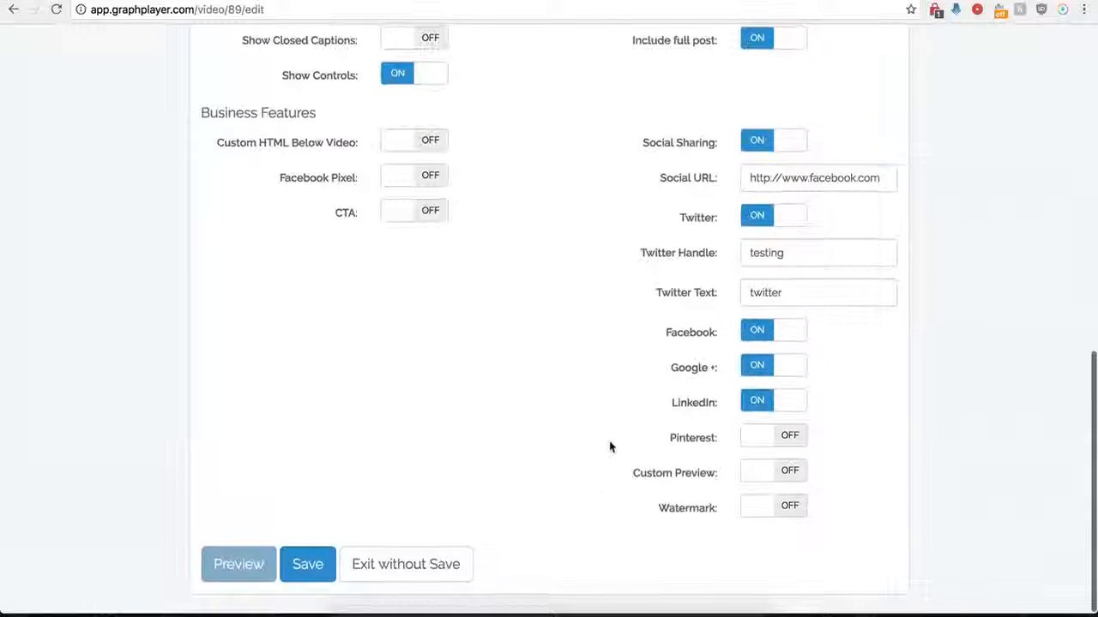
left_click(754, 146)
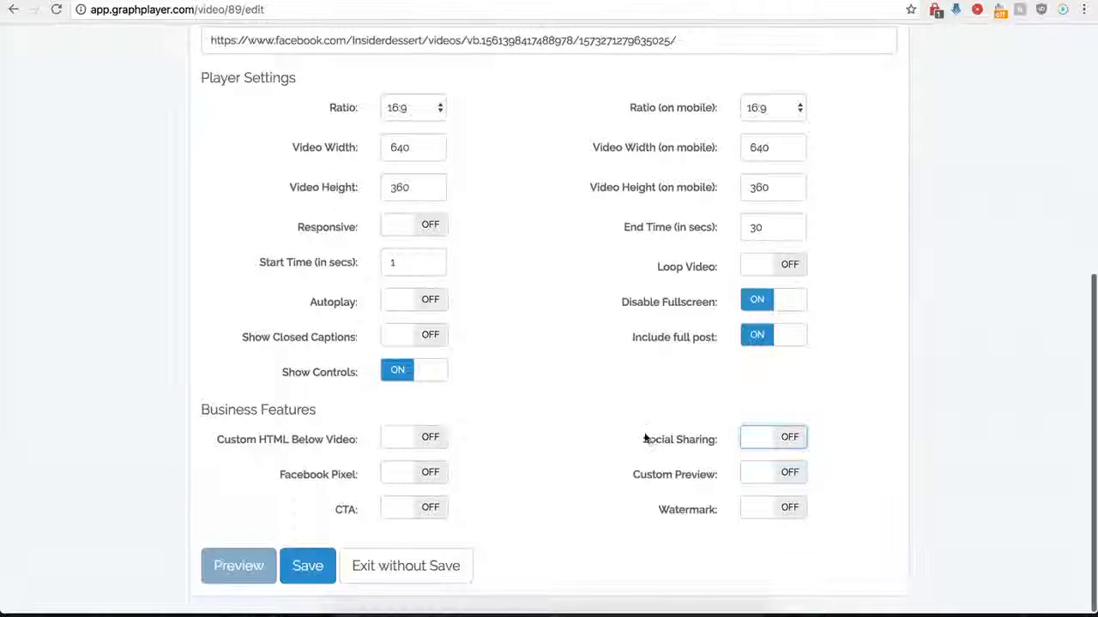
Enable the custom preview with the copied hdwpro.com image URL, save the player and reload the WordPress Test page
left_click(791, 478)
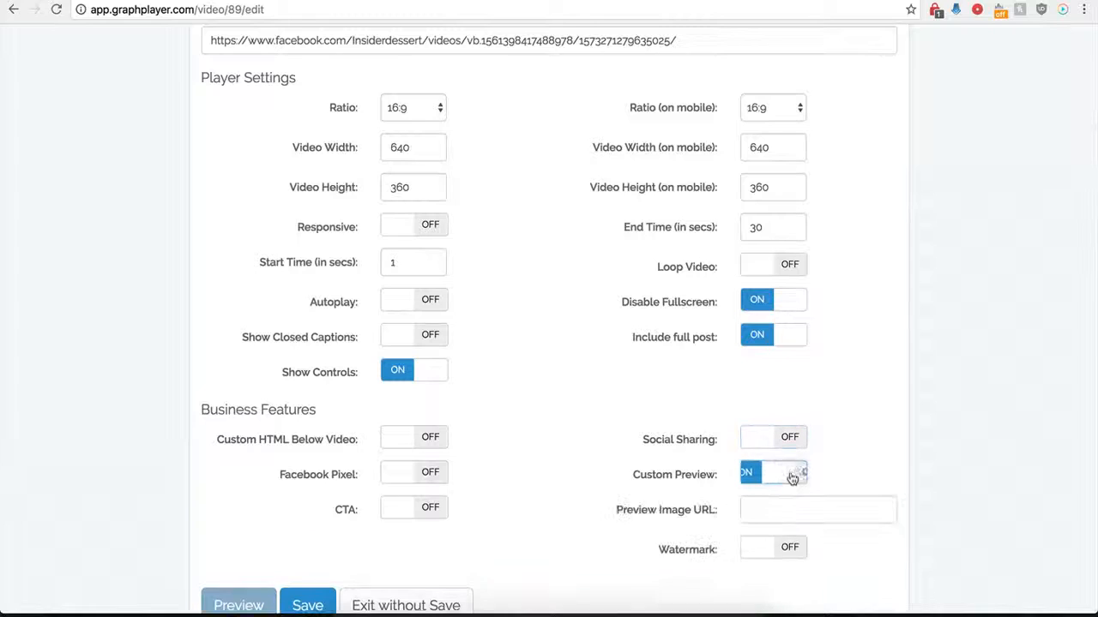
left_click(762, 514)
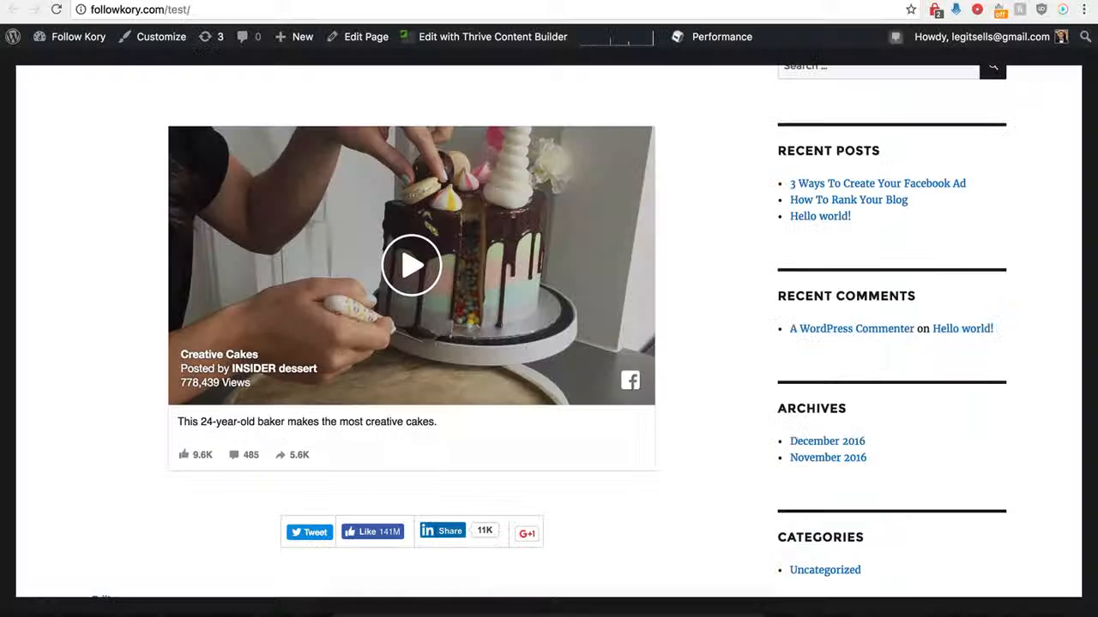
scroll(208, 318, "up", 1)
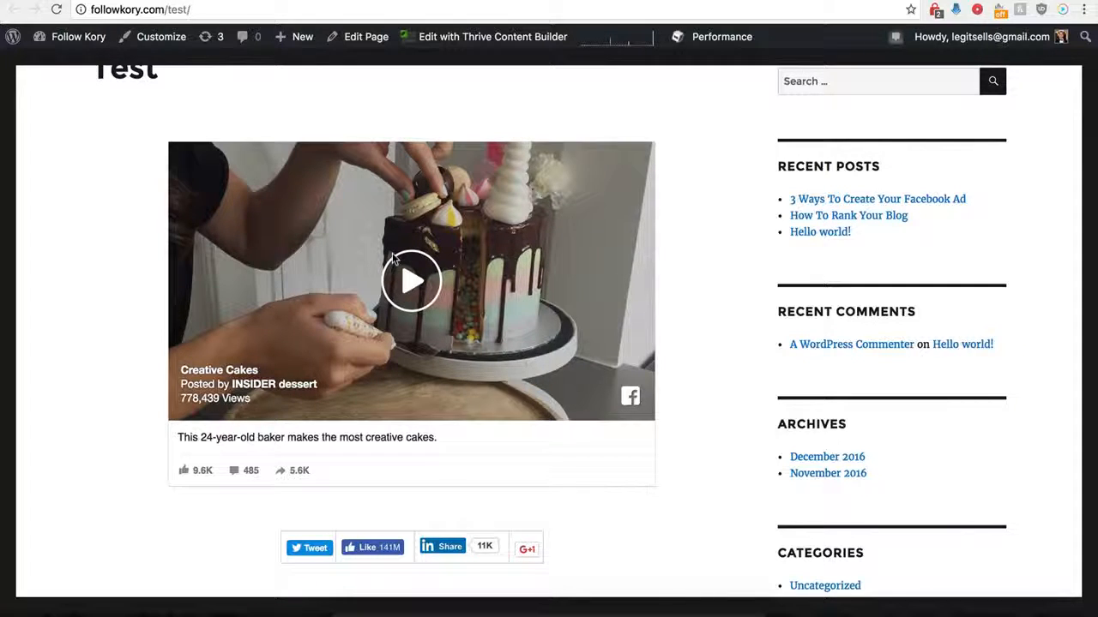
scroll(325, 240, "up", 1)
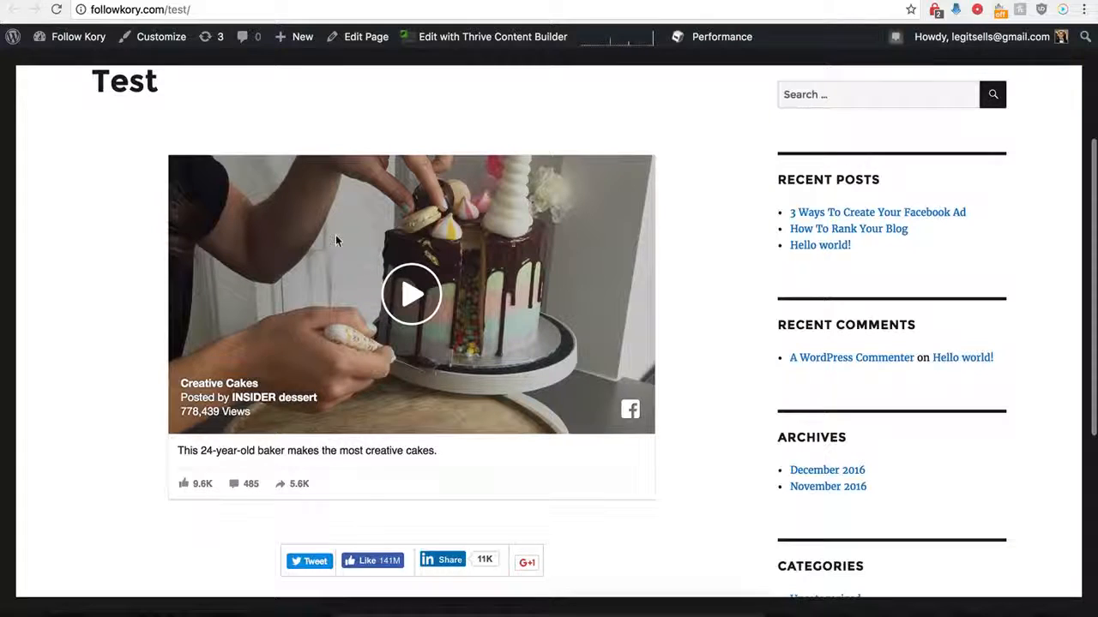
key("ctrl+shift+Tab")
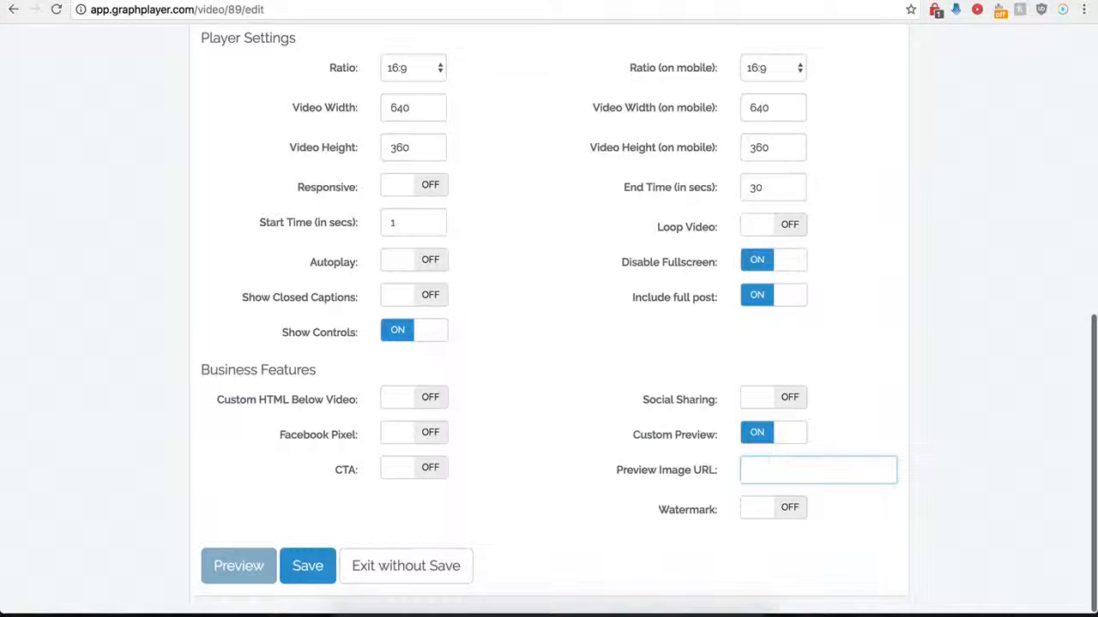
left_click(764, 470)
key("ctrl+v")
left_click(649, 467)
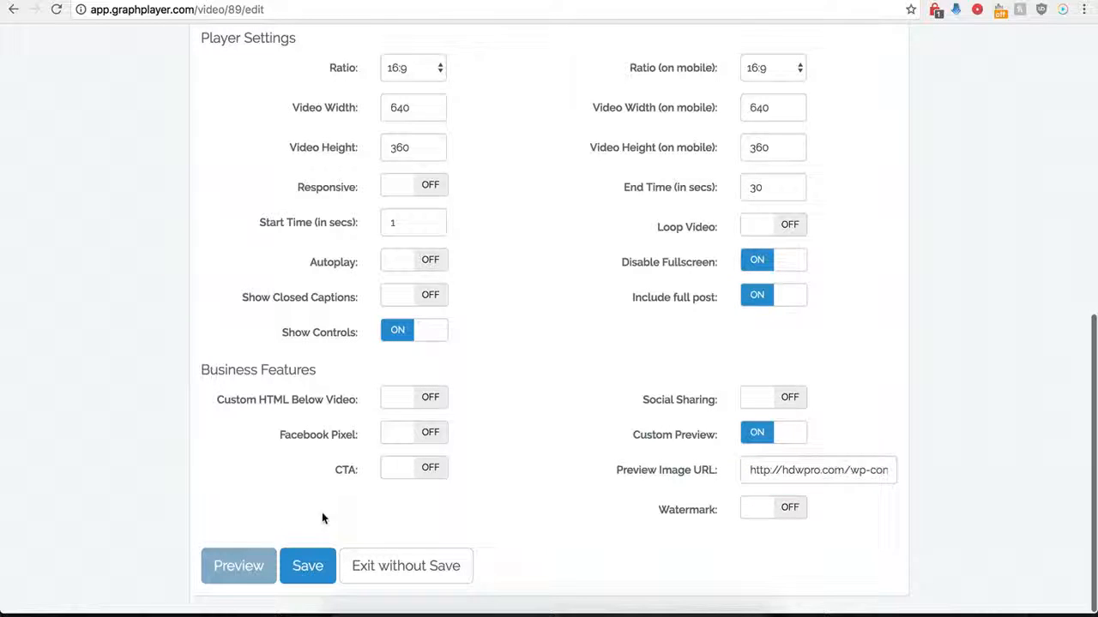
left_click(306, 567)
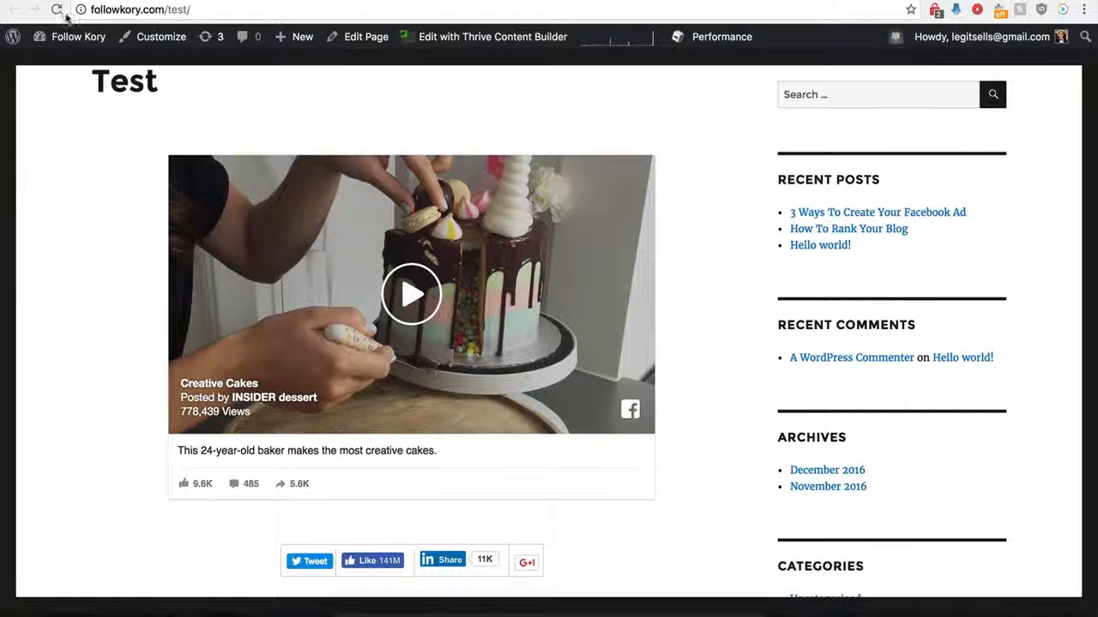
left_click(56, 10)
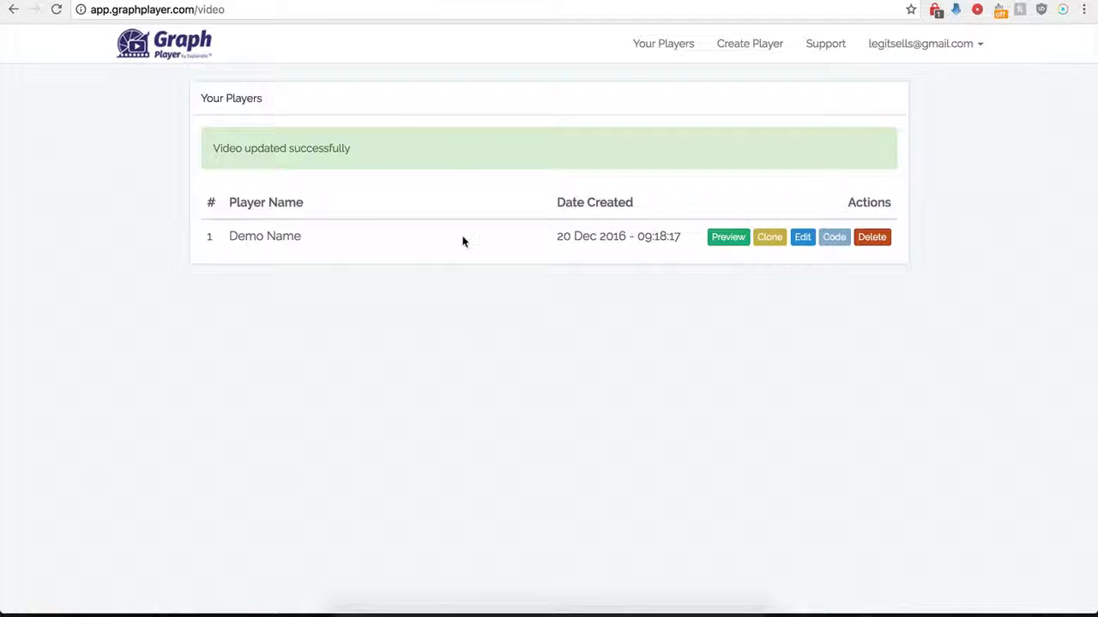
Reopen the Demo Name player's settings in GraphPlayer and turn off the custom preview
left_click(802, 238)
scroll(657, 428, "down", 6)
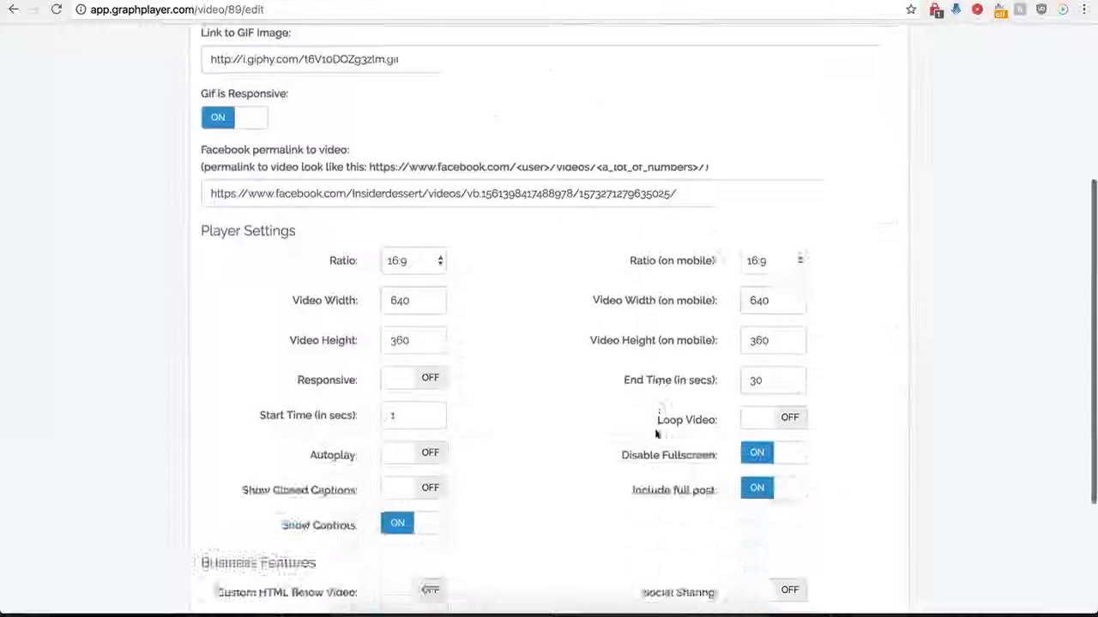
left_click(755, 434)
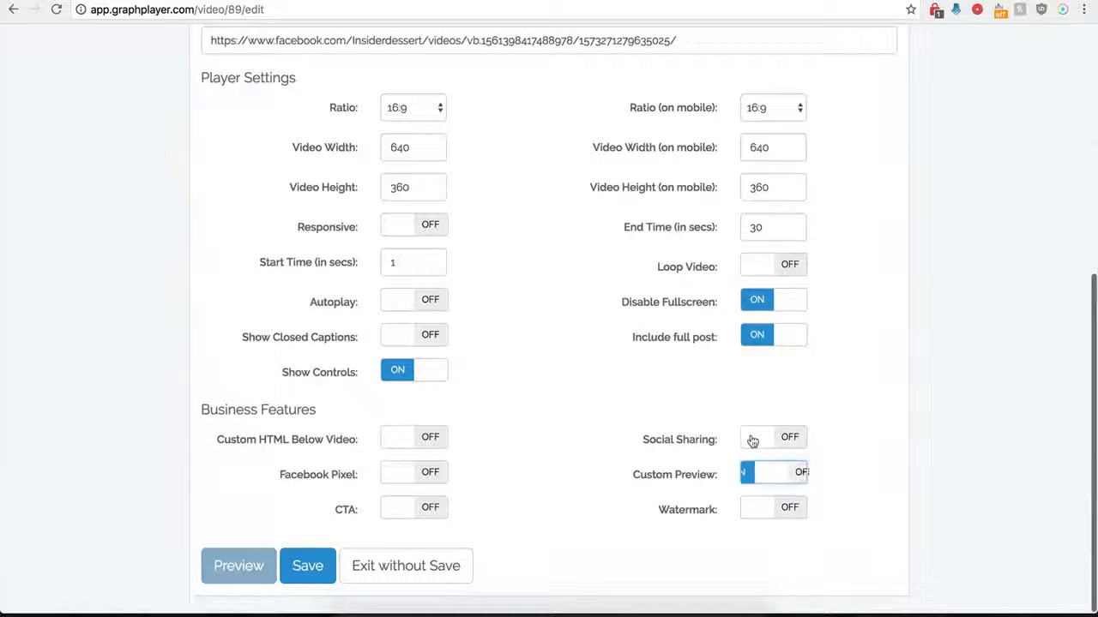
Turn on the watermark and review its image URL, link, click action, position, opacity and scale options
left_click(793, 508)
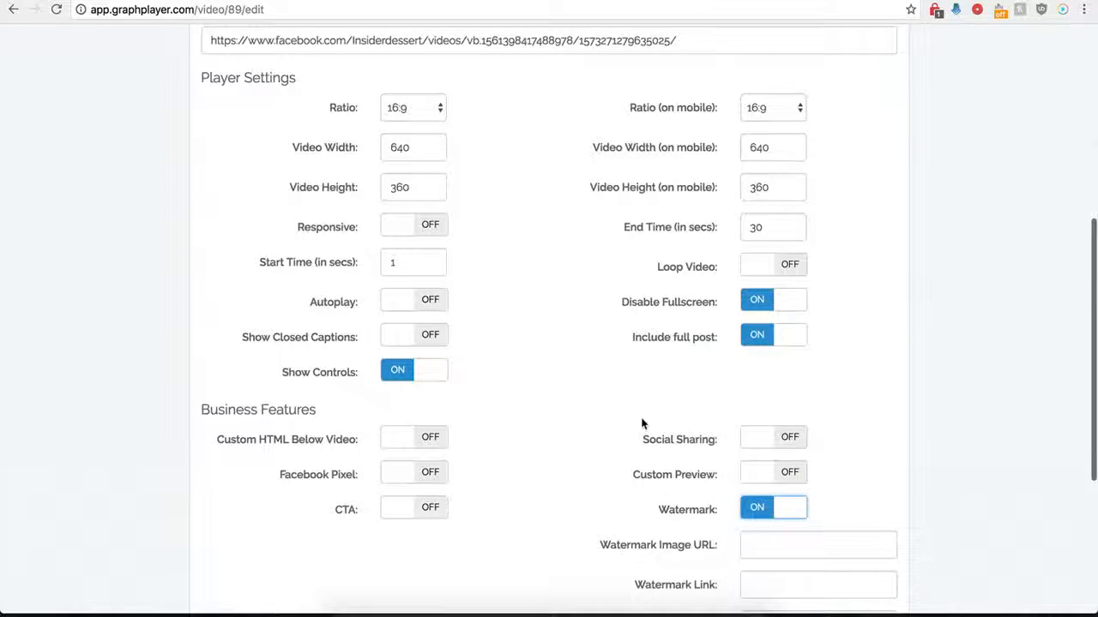
scroll(669, 531, "down", 3)
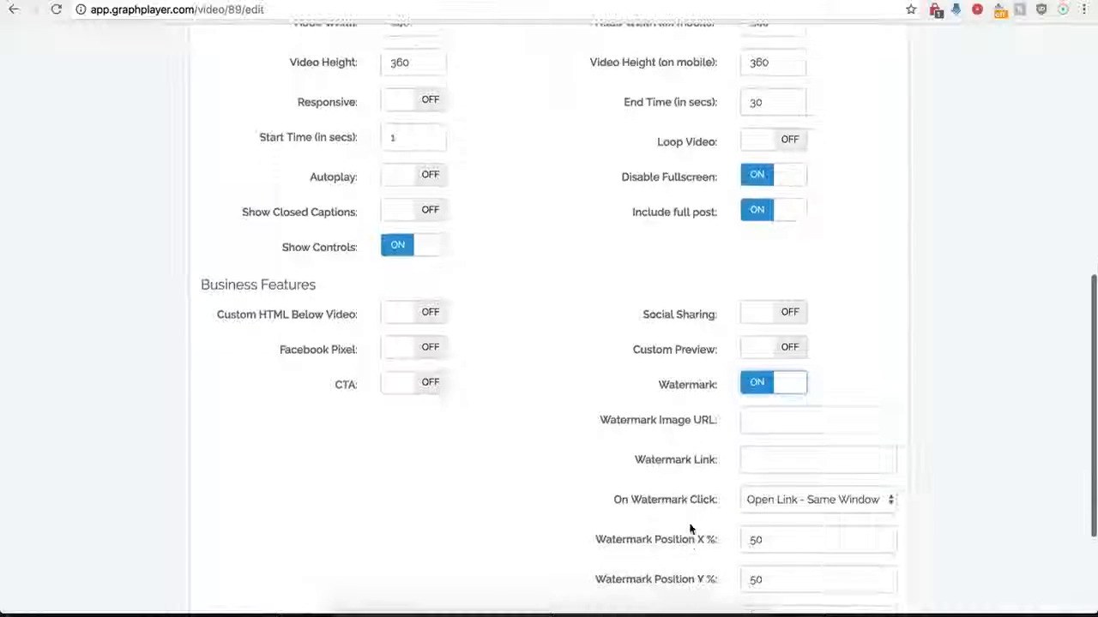
left_click(762, 420)
scroll(664, 446, "down", 3)
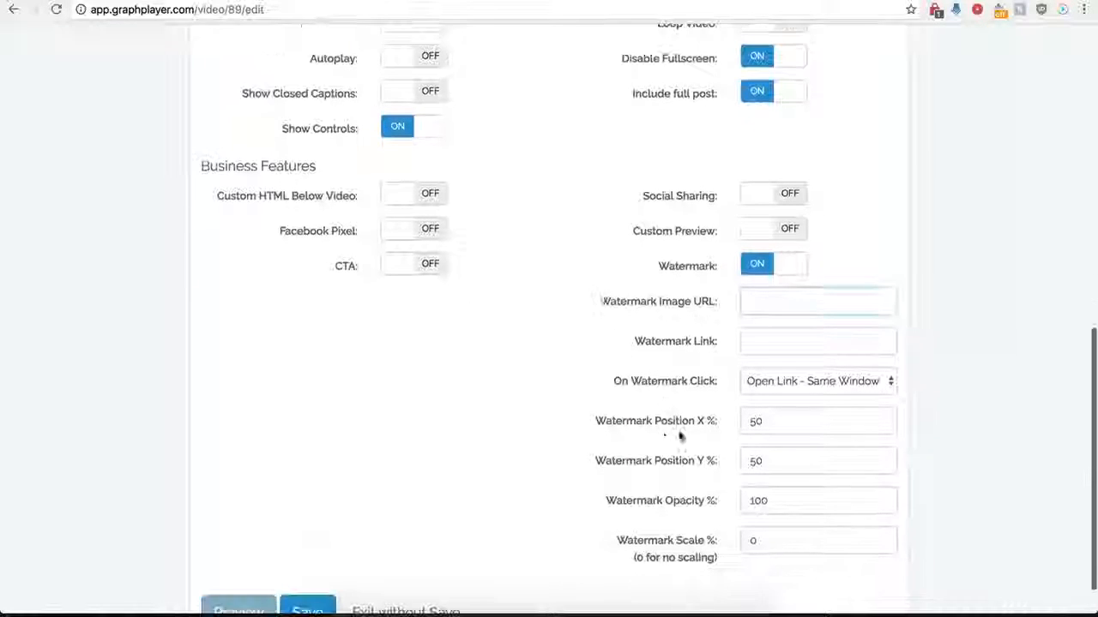
left_click(754, 342)
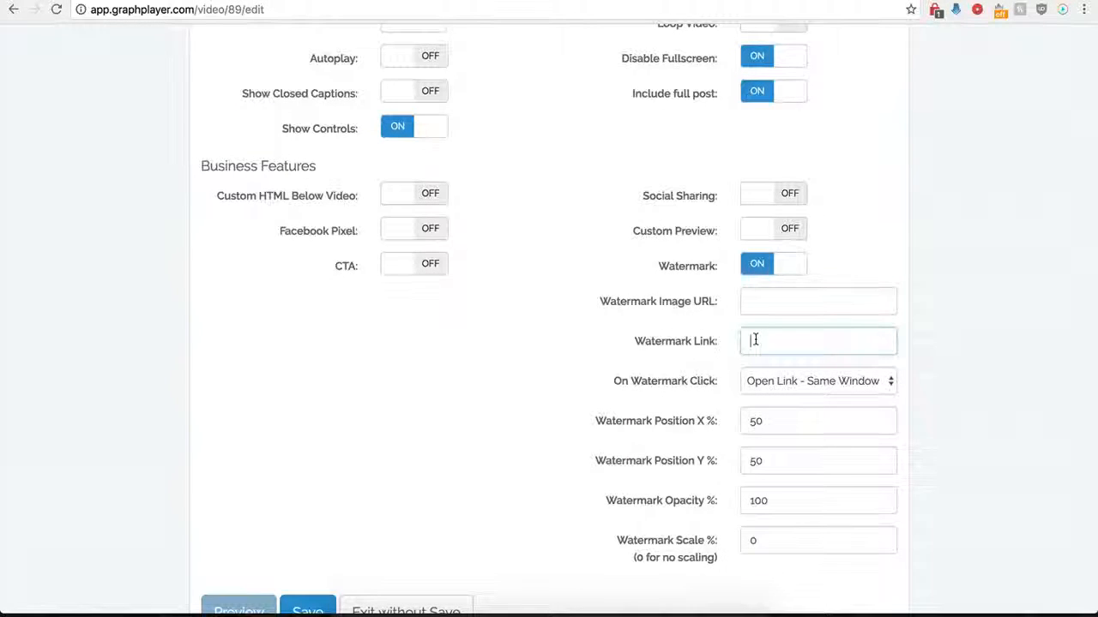
left_click(834, 379)
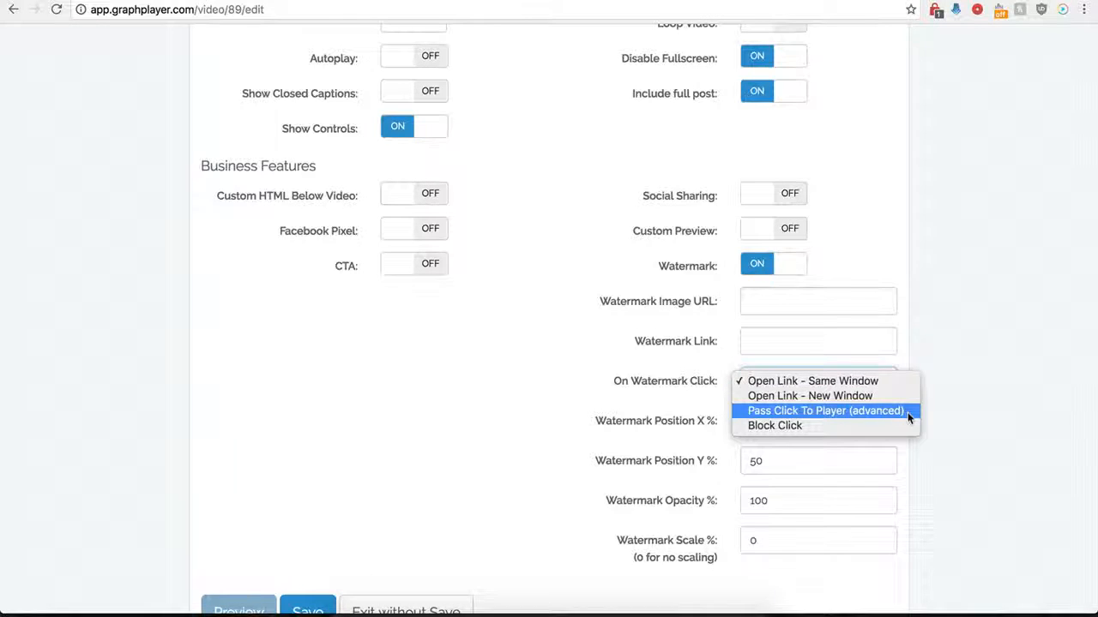
left_click(592, 364)
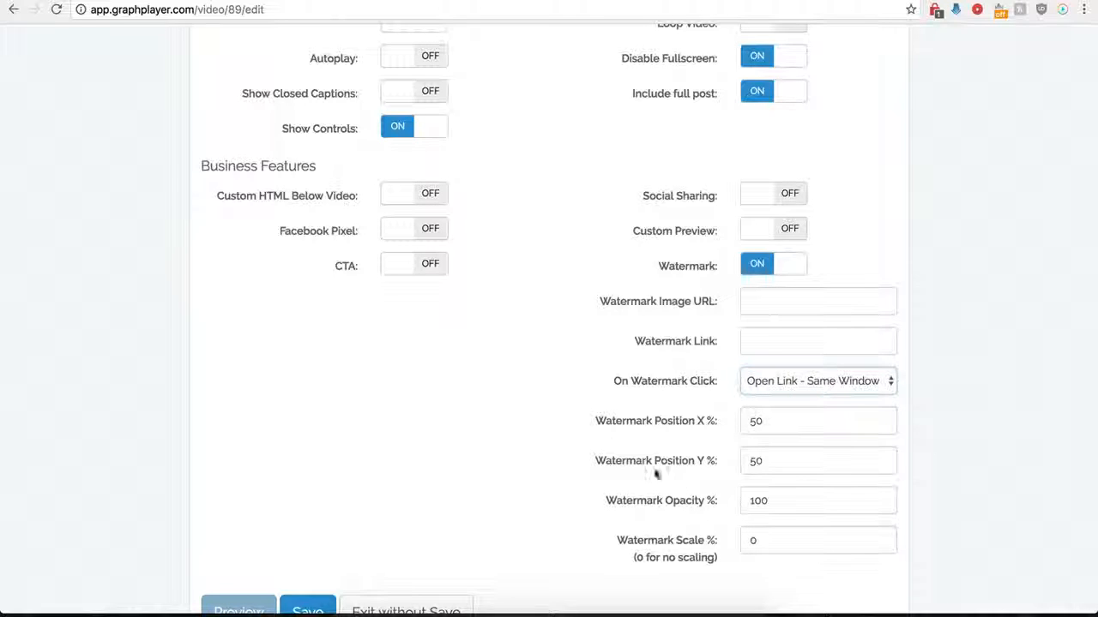
Turn on the CTA to compare its options with the watermark's, and turn both features off
left_click(421, 267)
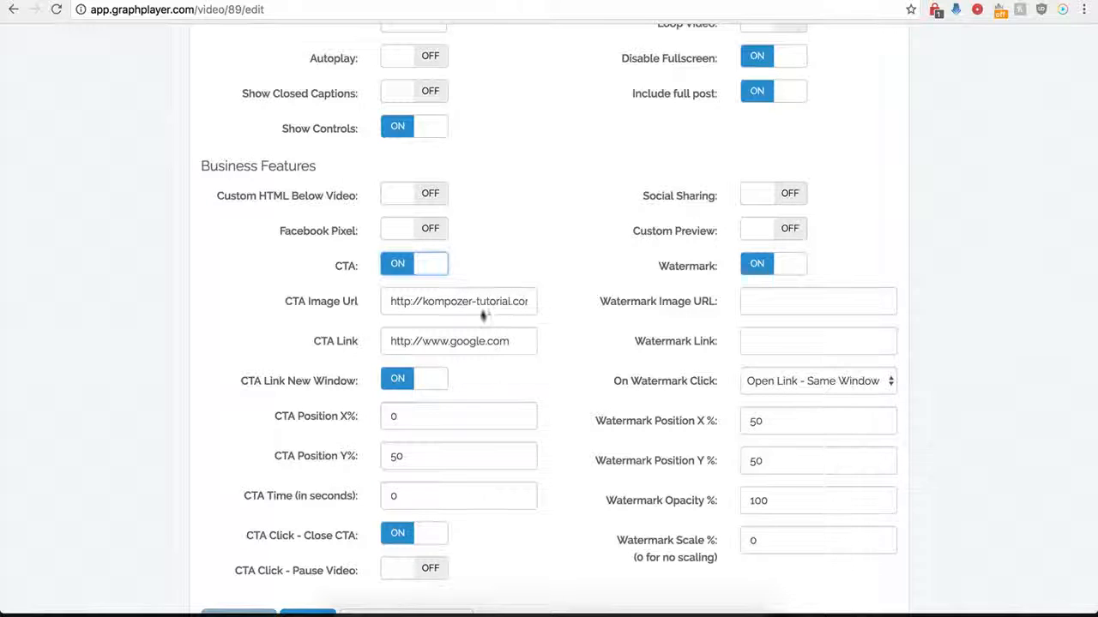
left_click(413, 276)
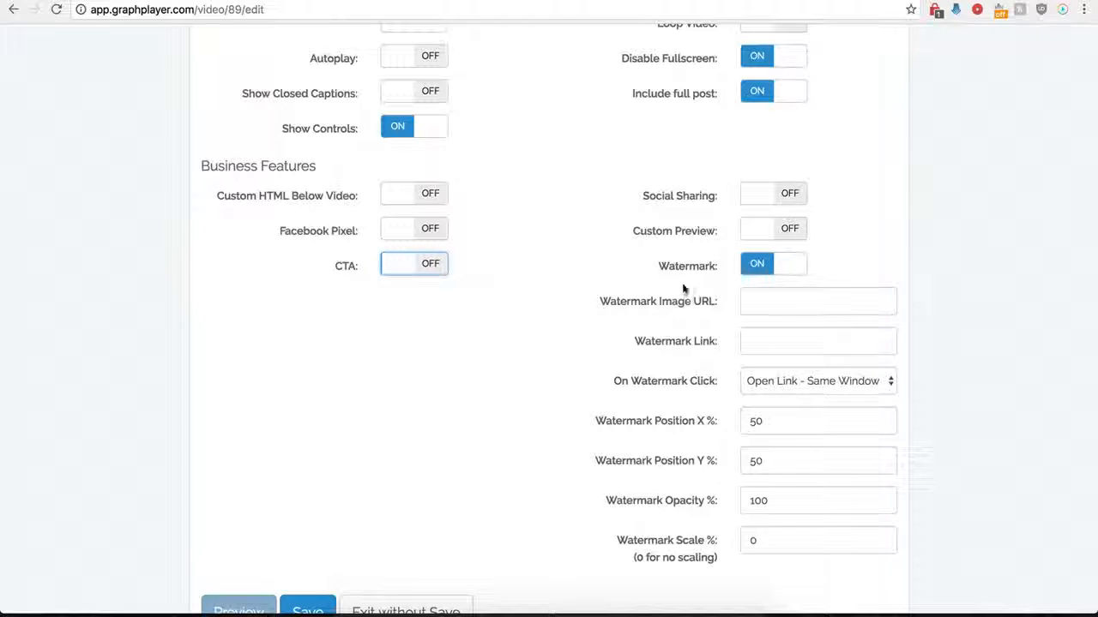
left_click(756, 271)
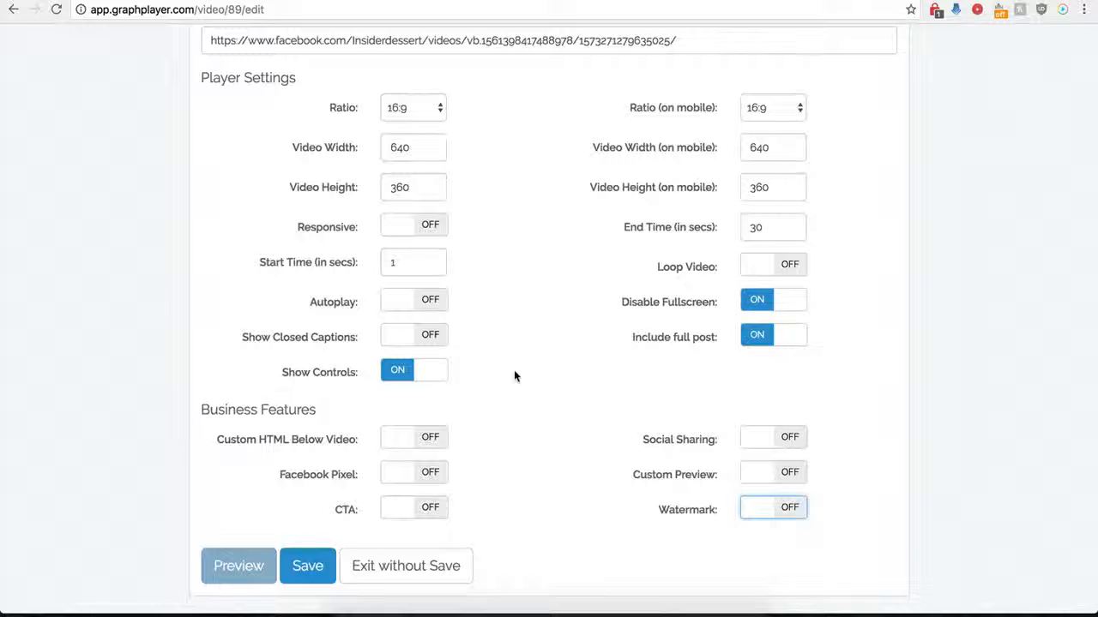